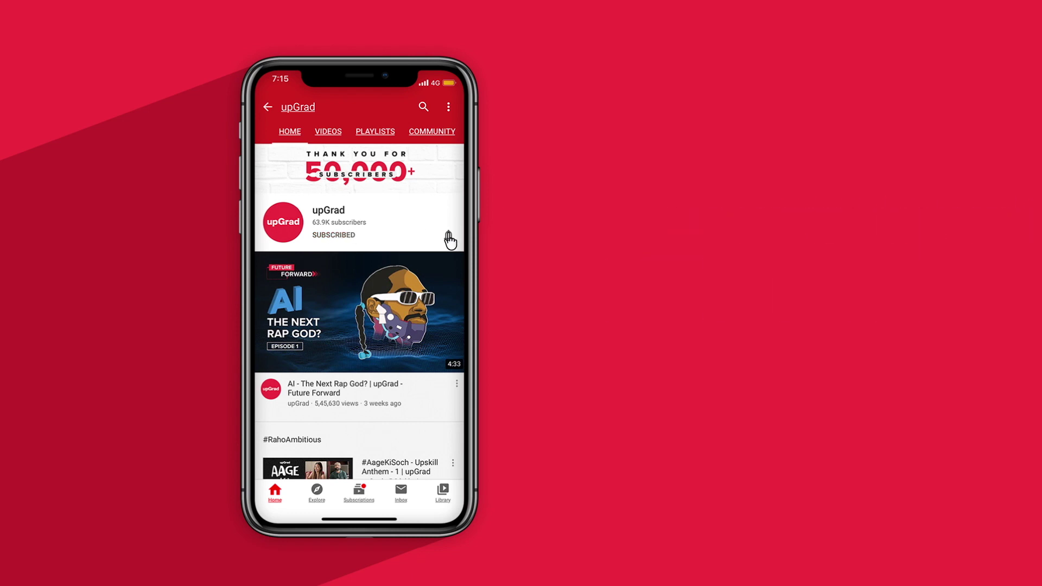
- Enable notifications with the bell beside SUBSCRIBED on the upGrad channel page
click(448, 235)
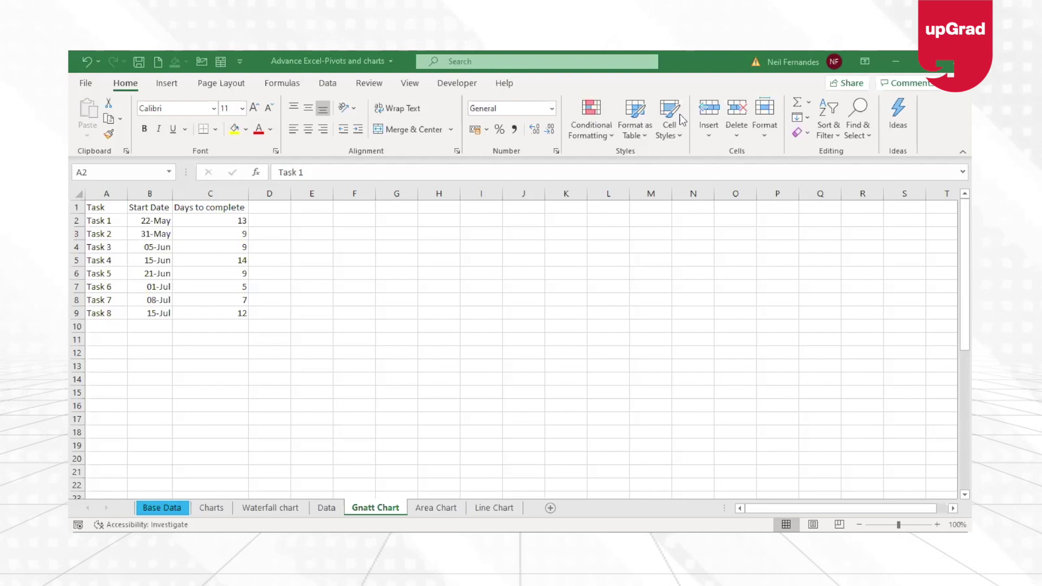
click(104, 227)
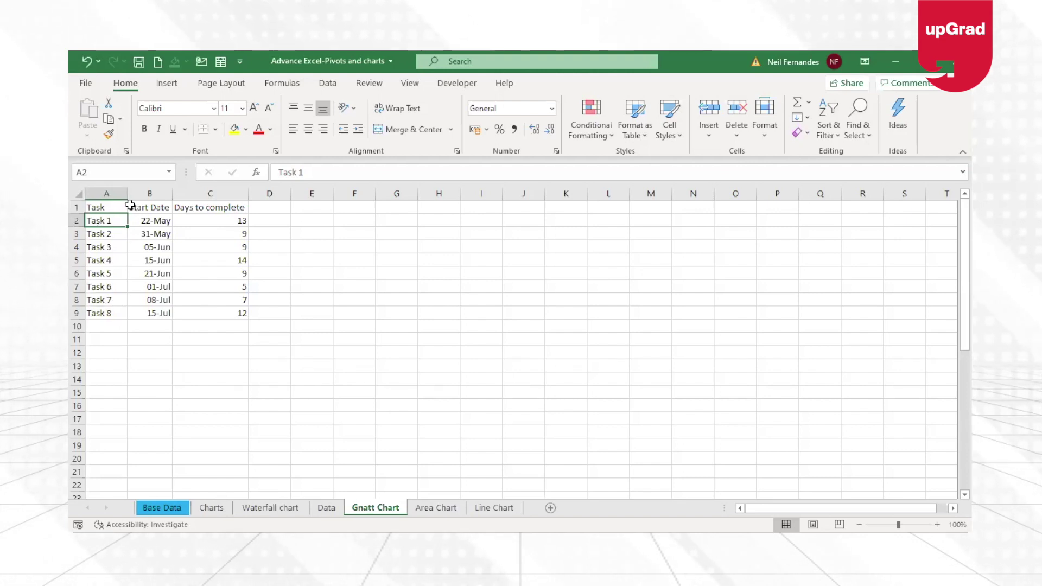
key(Down)
key(Down)
key(Down)
key(Down)
key(Down)
key(Down)
key(Down)
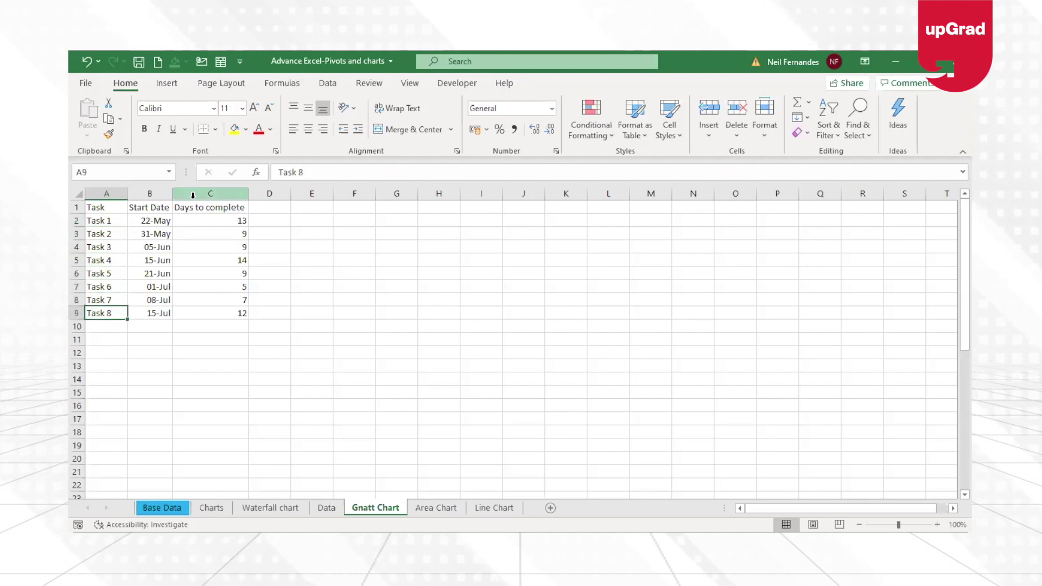
key(Up)
key(Up)
key(Up)
key(Up)
key(Up)
key(Up)
key(Up)
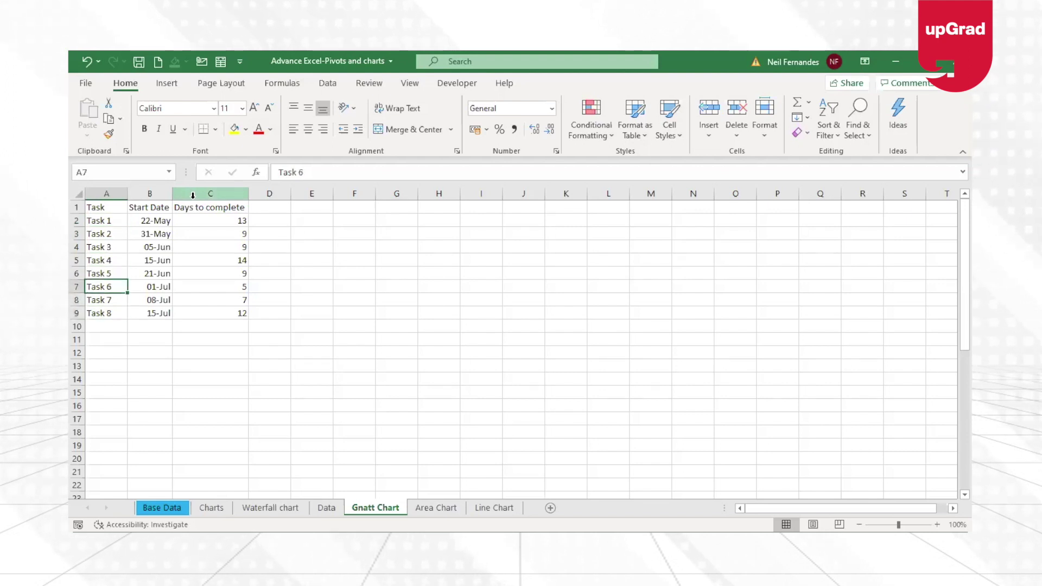
key(Right)
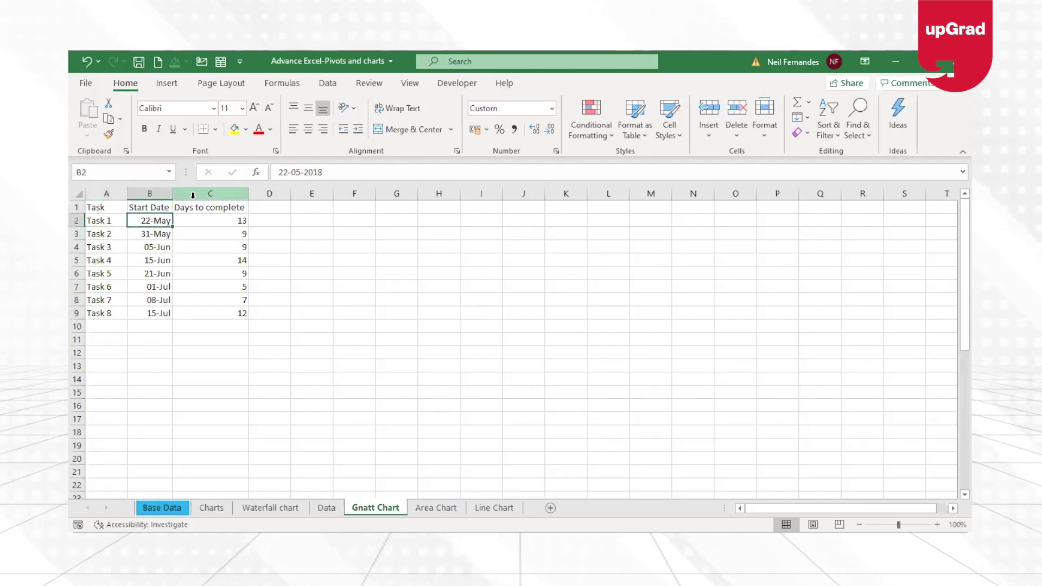
key(Down)
key(Down)
key(Down)
key(Down)
key(Down)
key(Down)
key(Down)
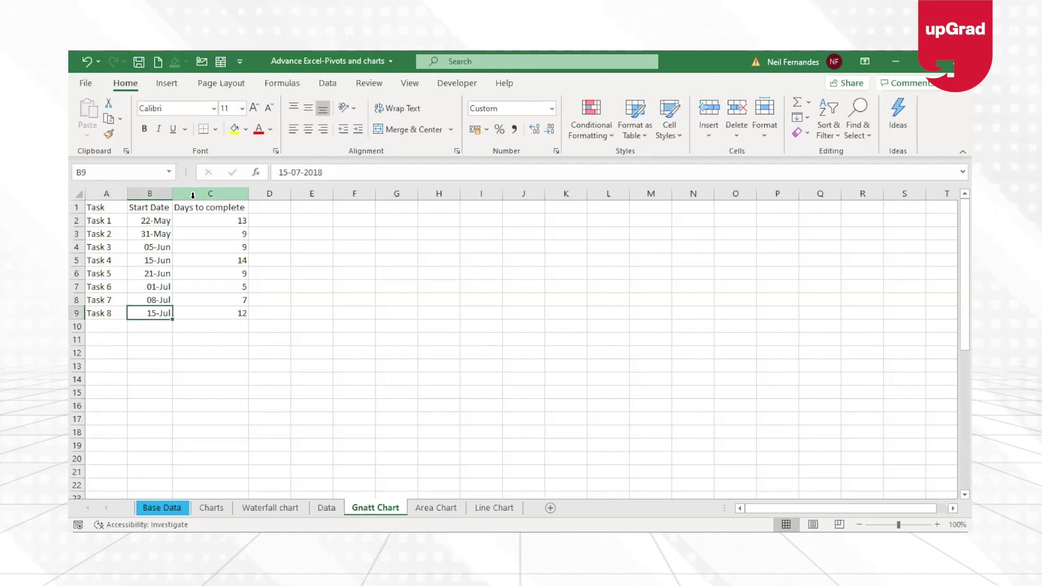
key(Up)
key(Up)
key(Up)
key(Up)
key(Up)
key(Up)
key(Up)
key(Right)
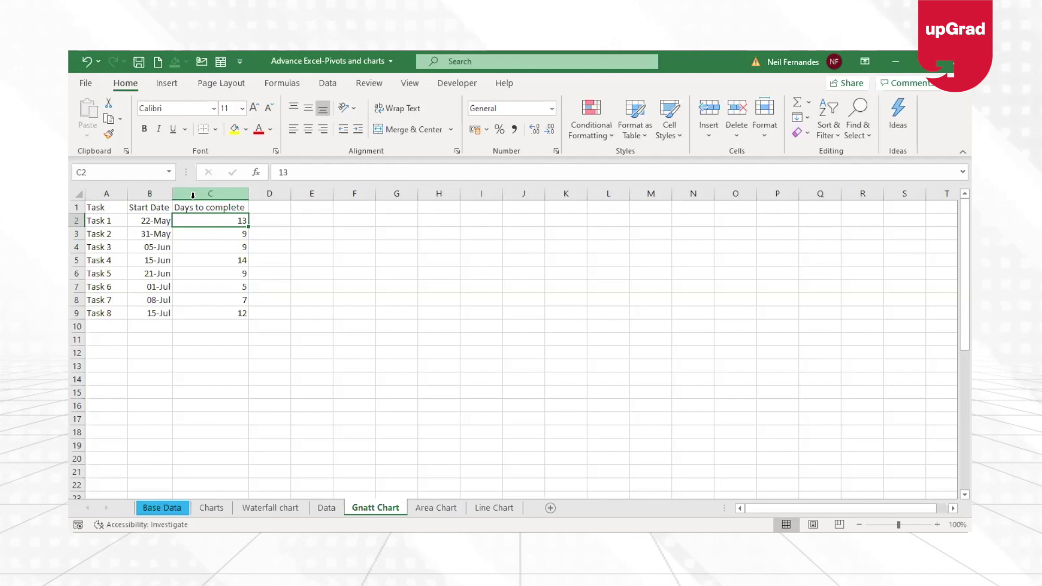
key(Left)
key(Down)
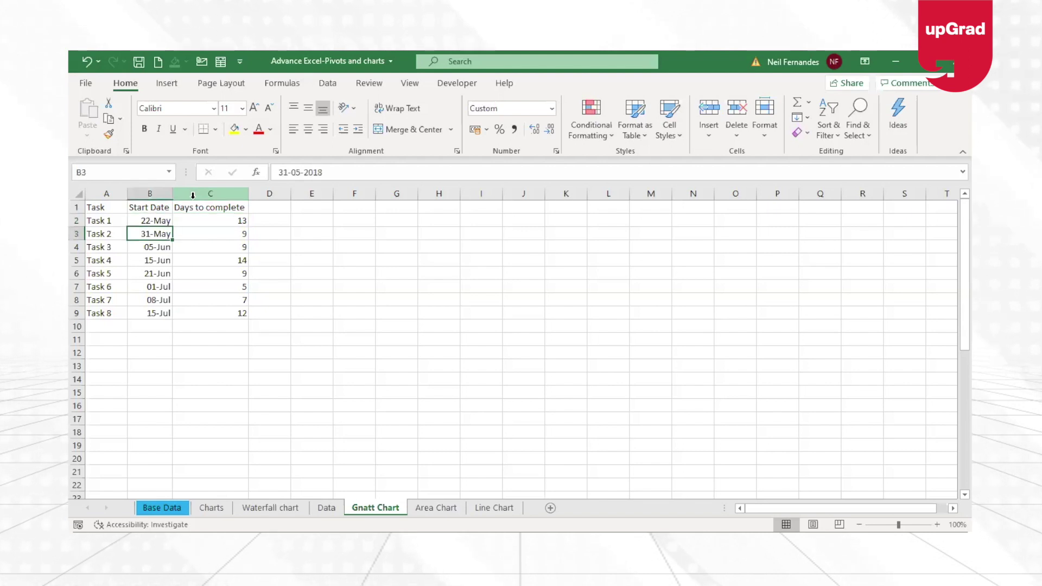
key(Right)
key(Left)
key(Left)
key(Up)
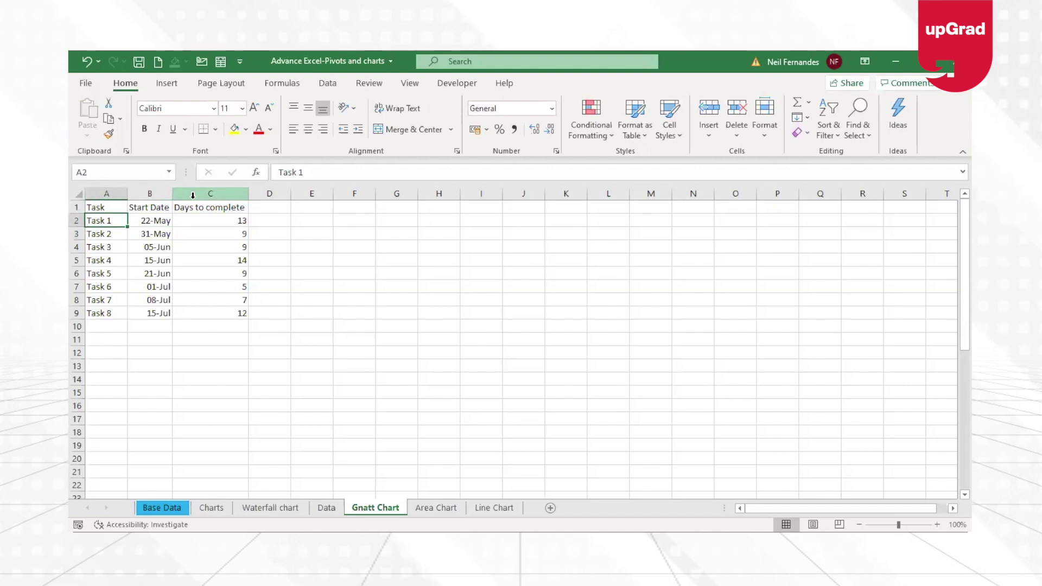
key(Right)
key(Right)
key(Left)
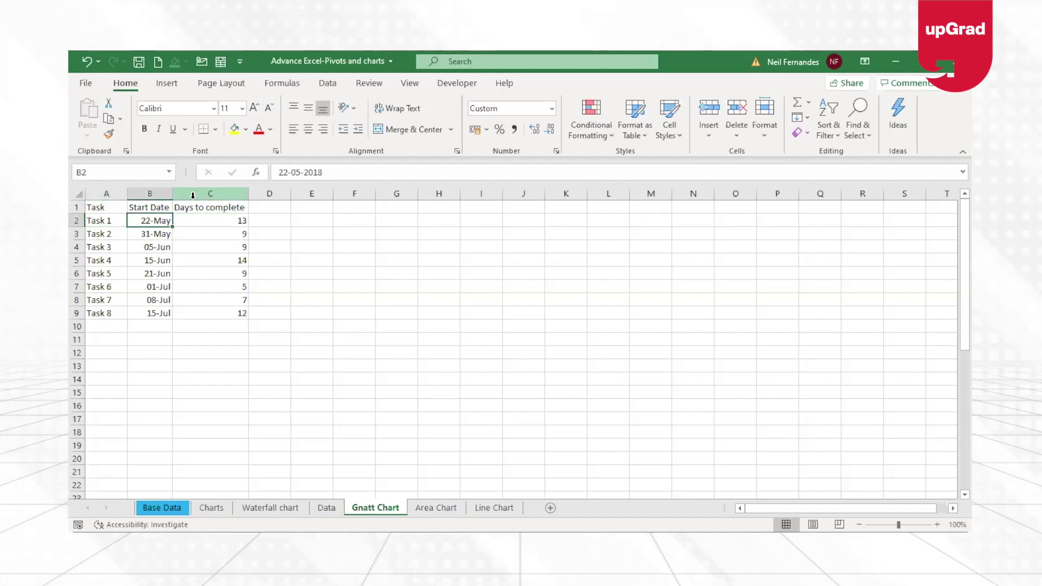
key(Right)
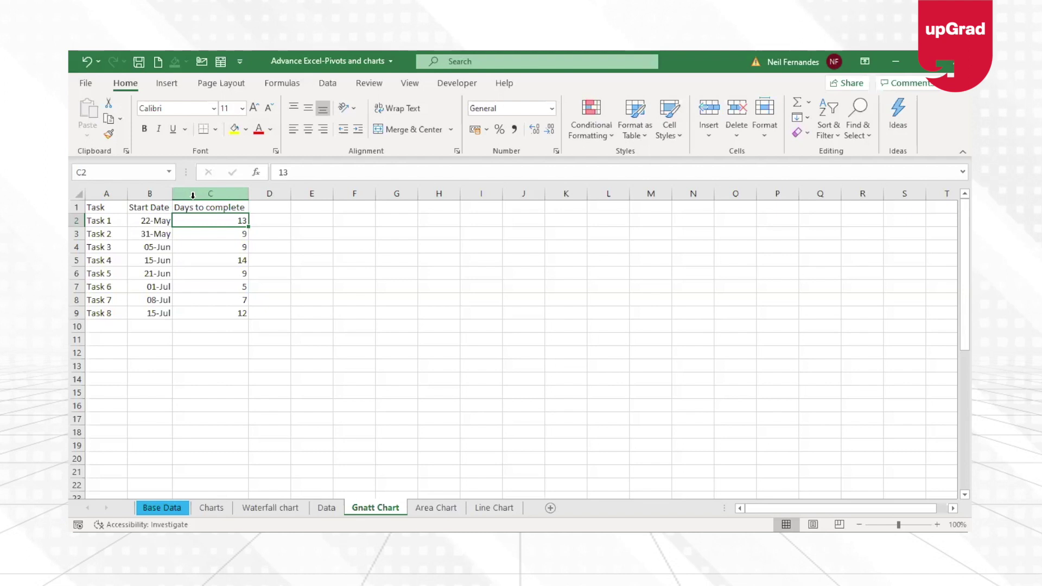
click(93, 233)
key(Right)
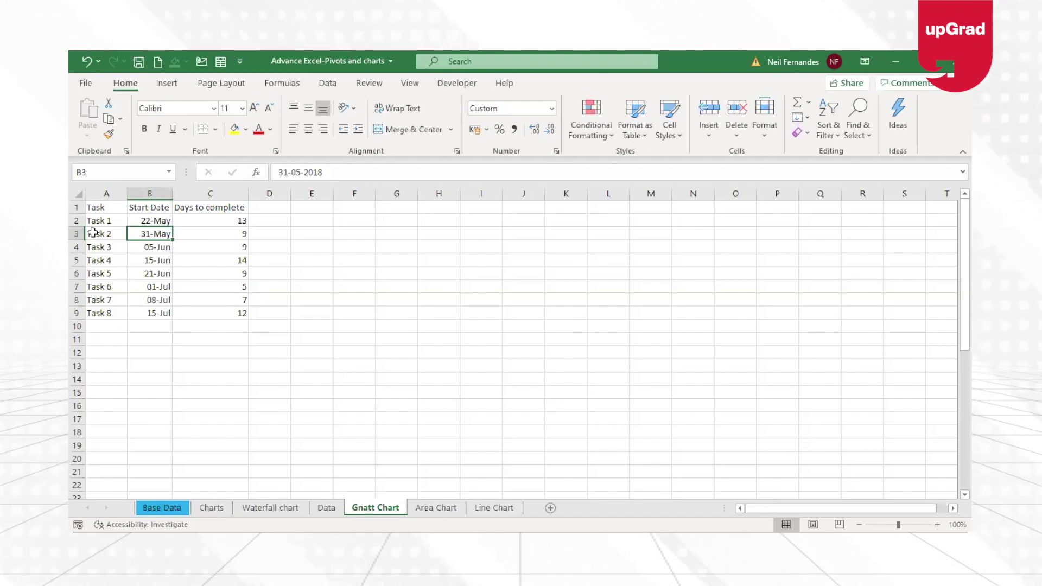
click(164, 221)
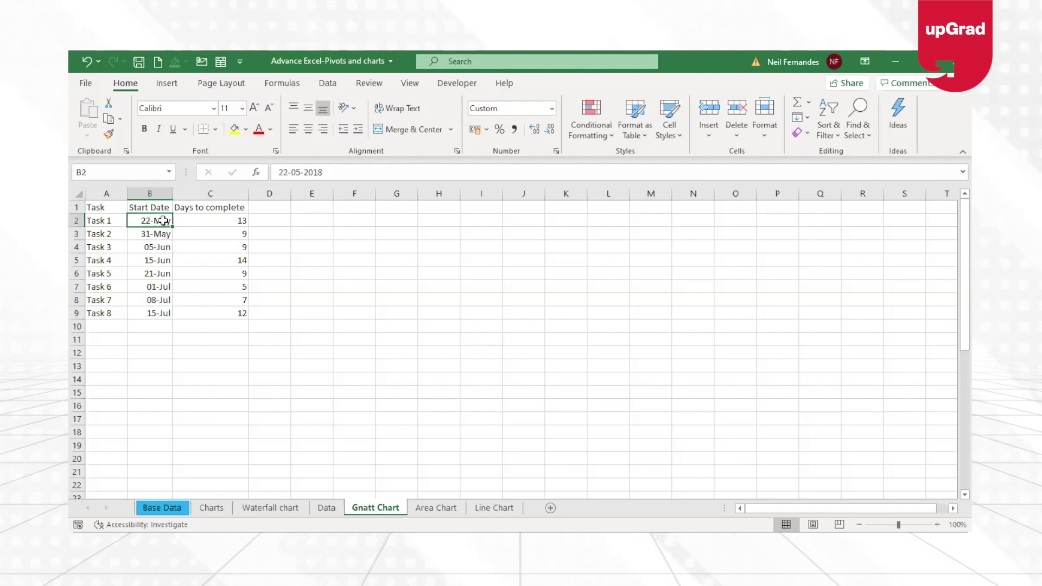
key(Down)
click(164, 220)
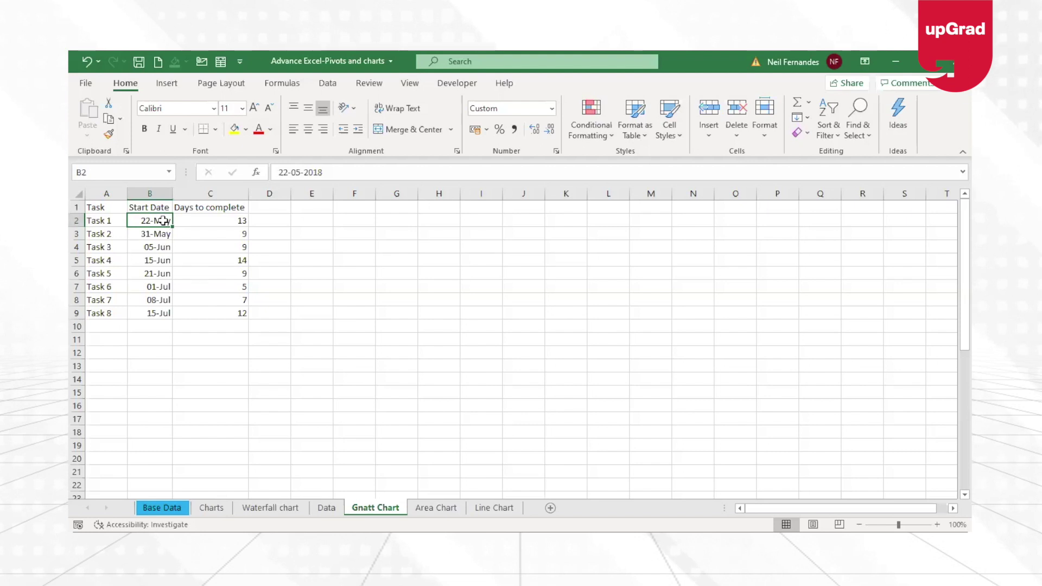
key(Down)
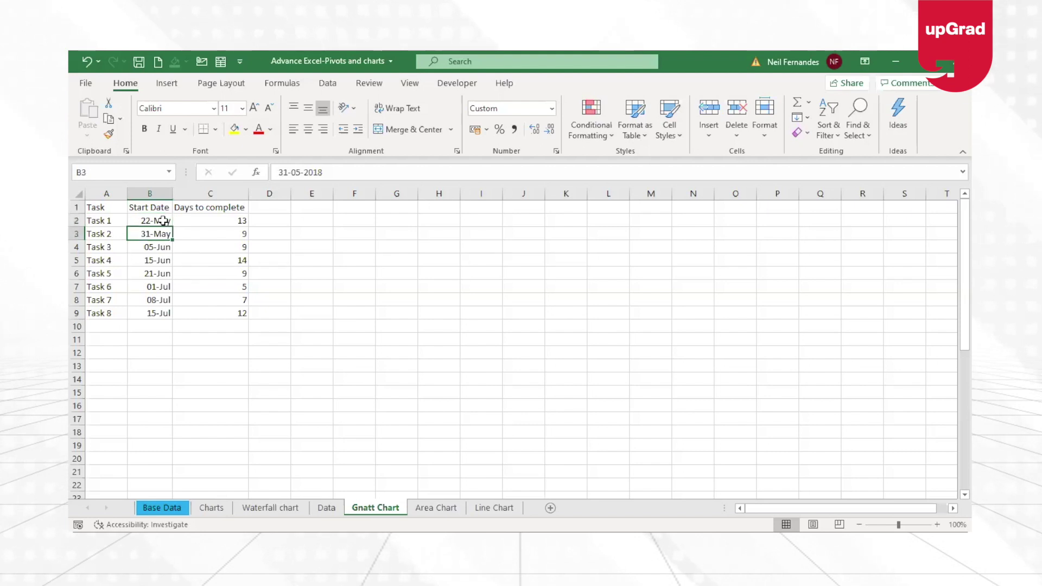
key(Up)
key(Down)
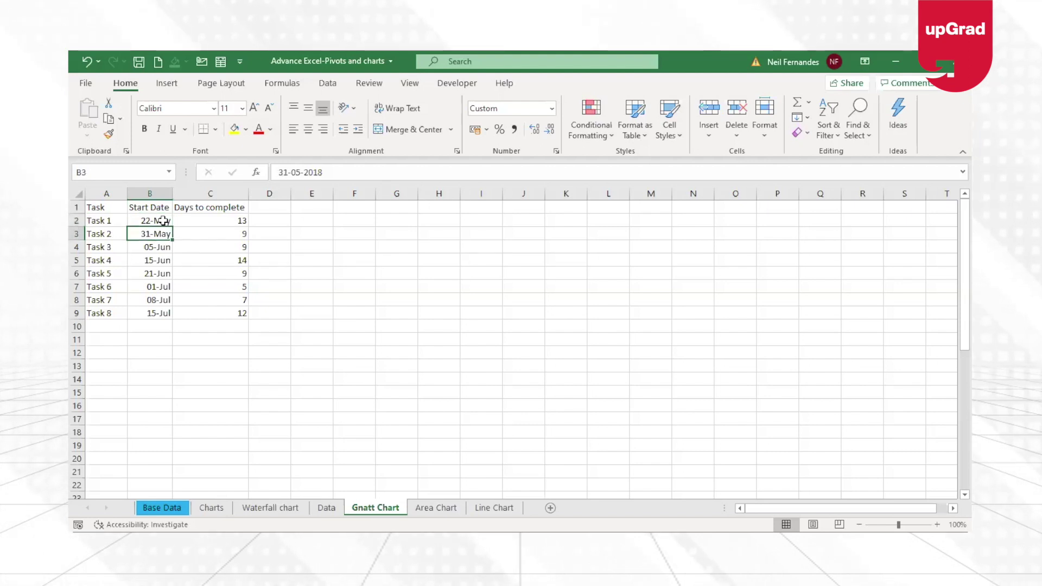
key(Up)
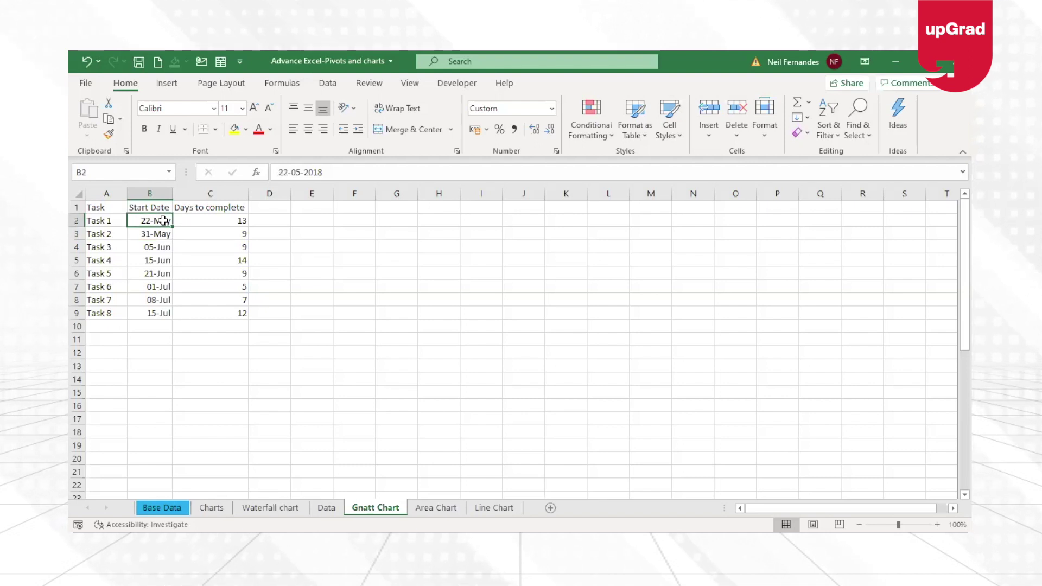
key(Down)
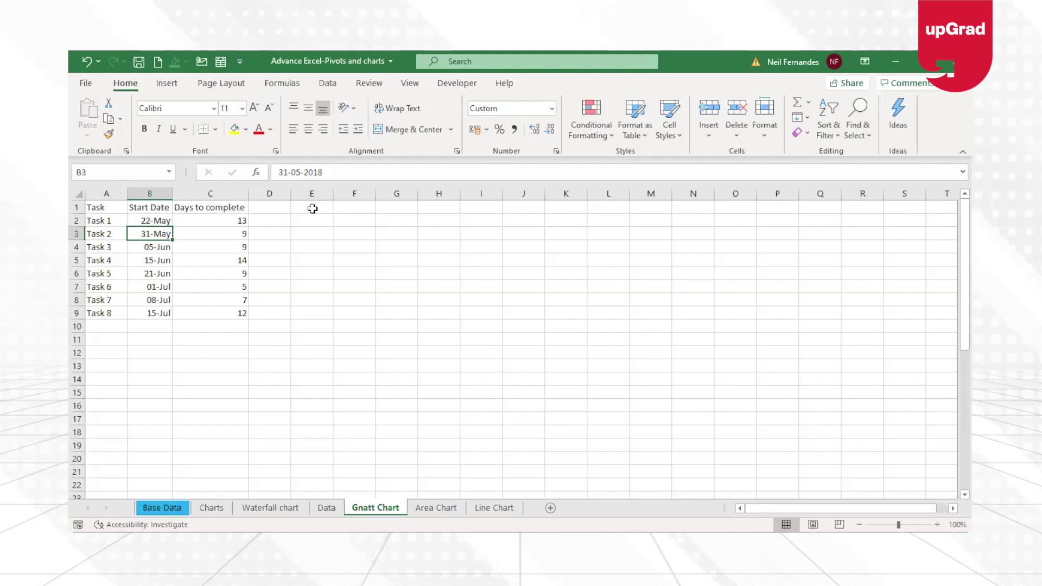
click(144, 222)
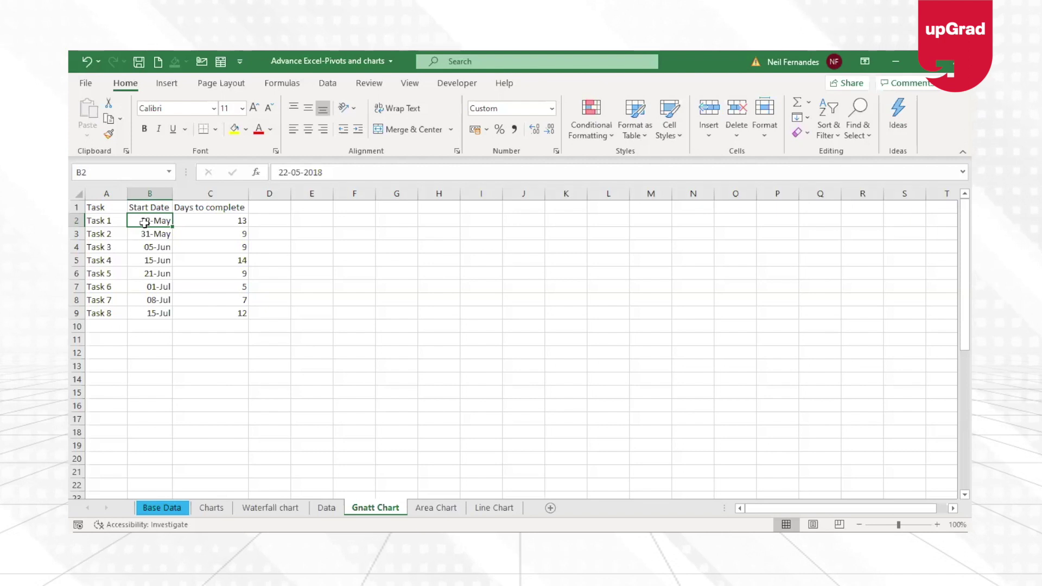
click(233, 223)
key(Down)
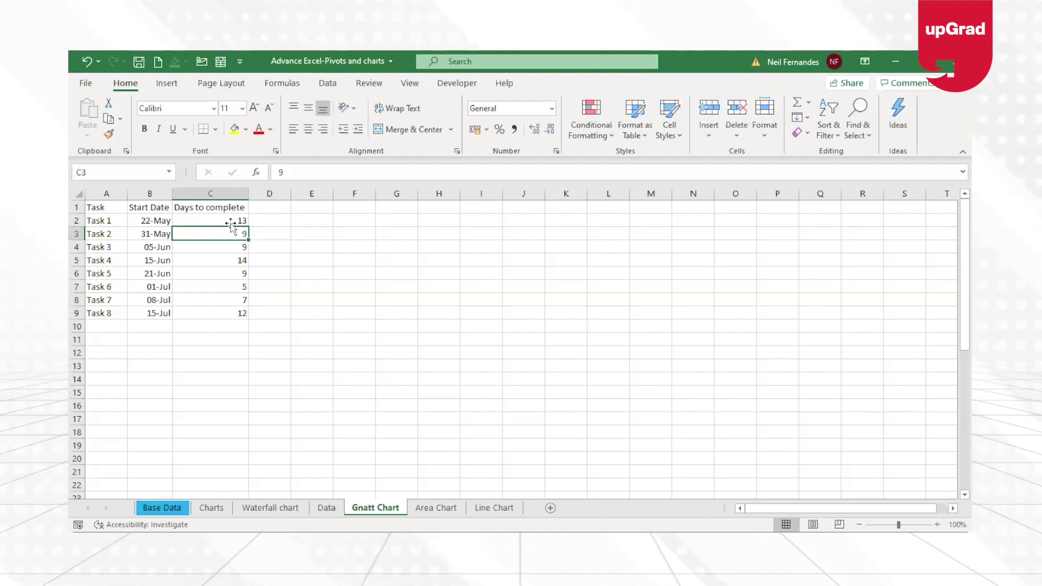
click(134, 236)
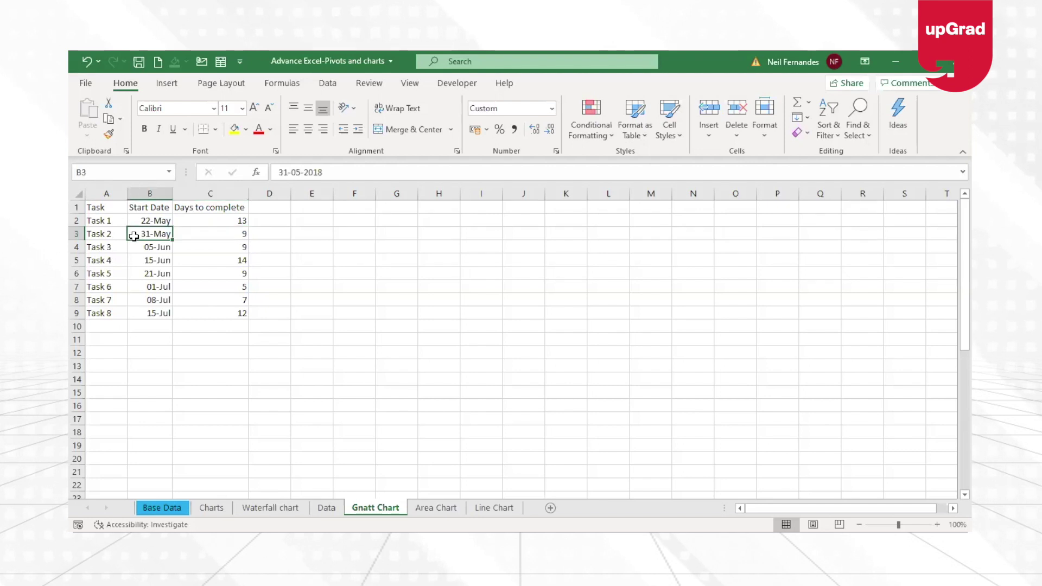
click(109, 220)
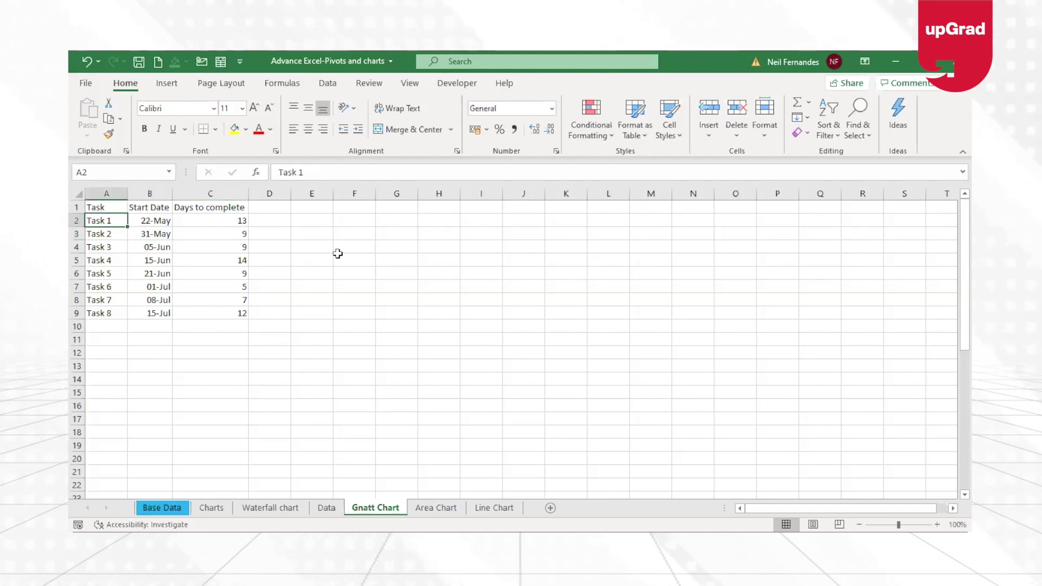
click(153, 235)
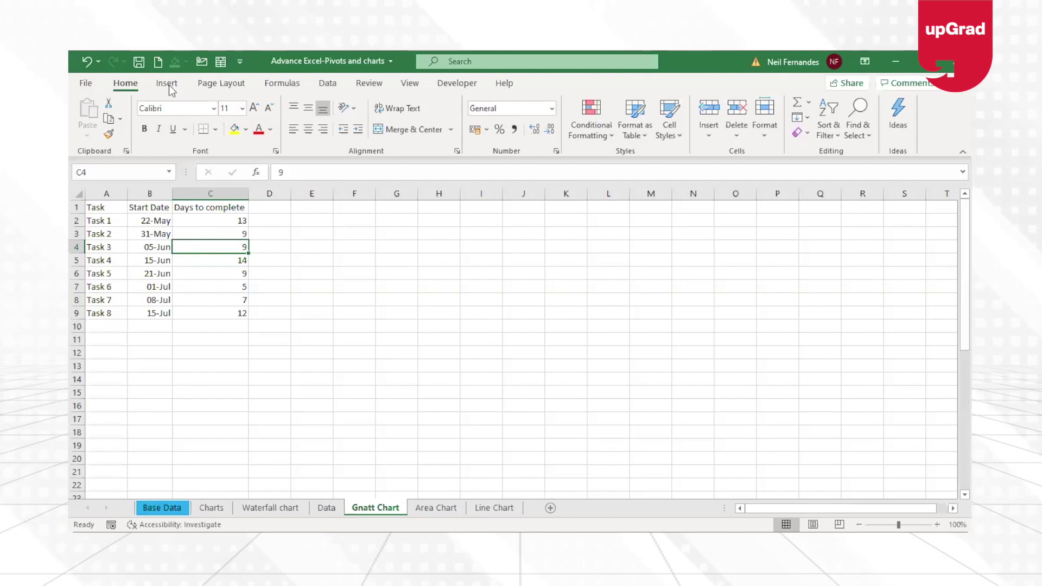
- Insert a 2-D Stacked Bar chart from the task names and start dates in A1:B9
drag(108, 205, 151, 311)
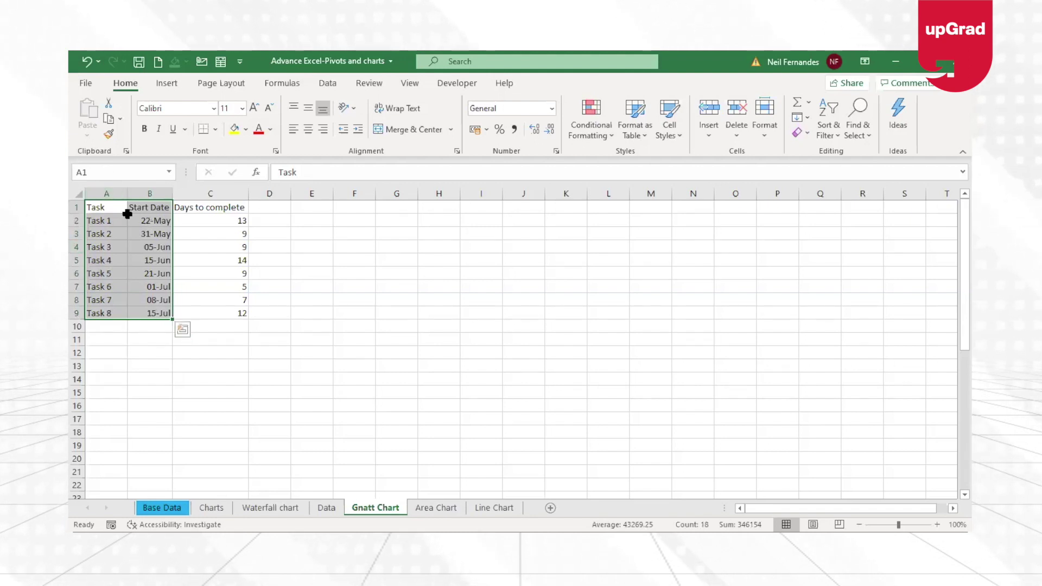
drag(110, 207, 138, 316)
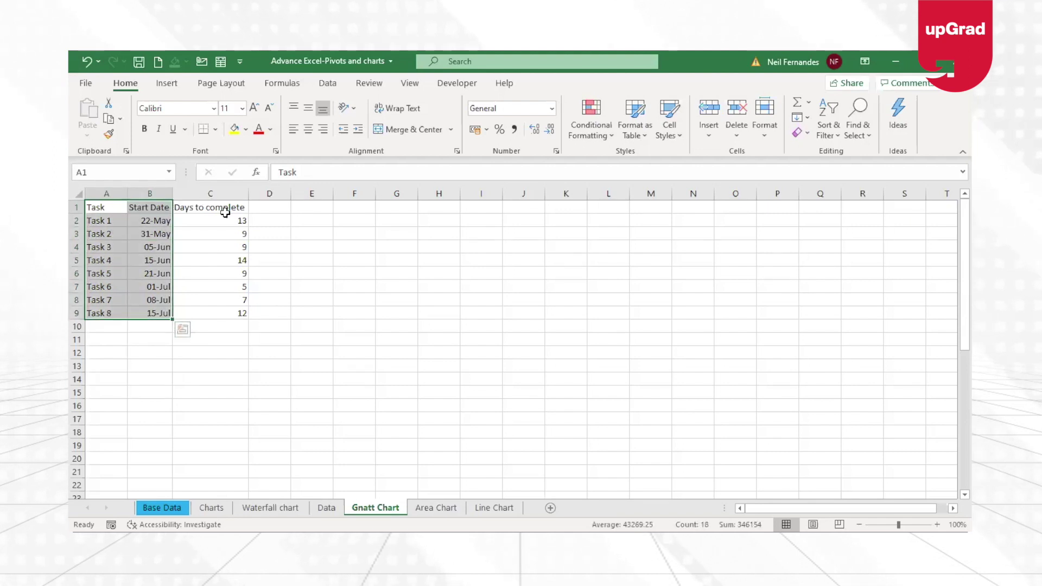
click(169, 83)
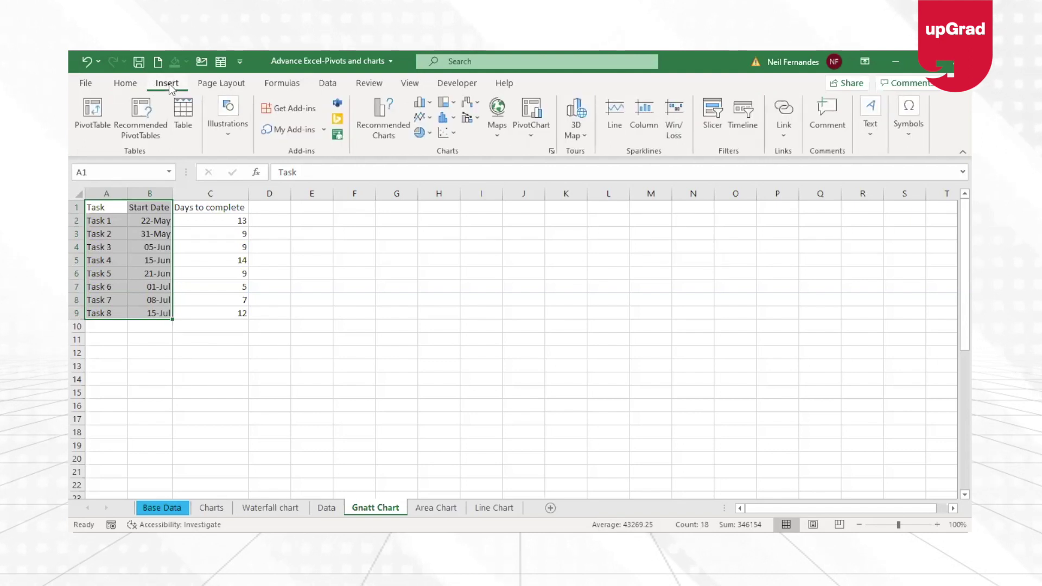
click(424, 102)
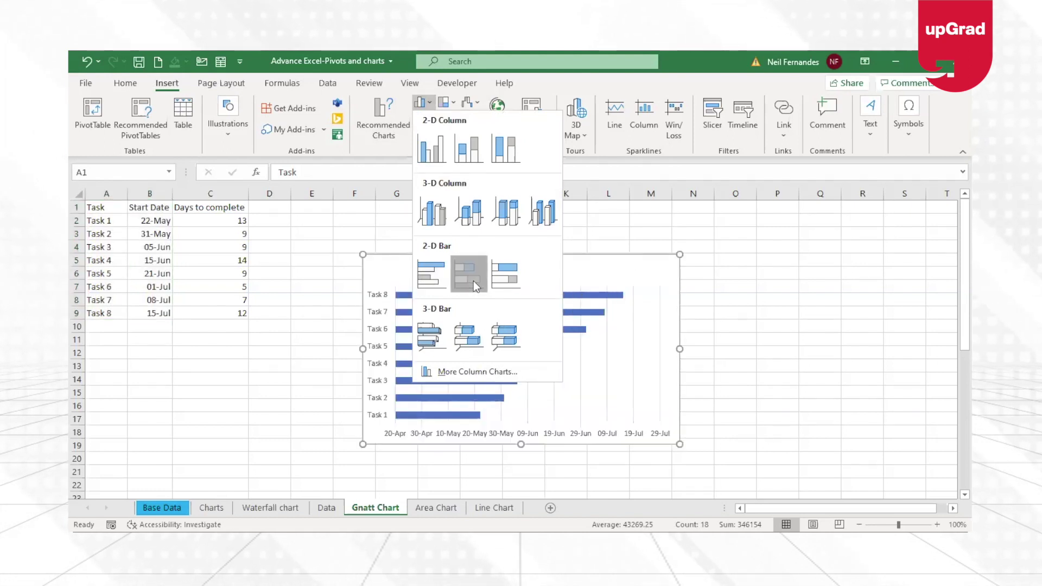
click(474, 281)
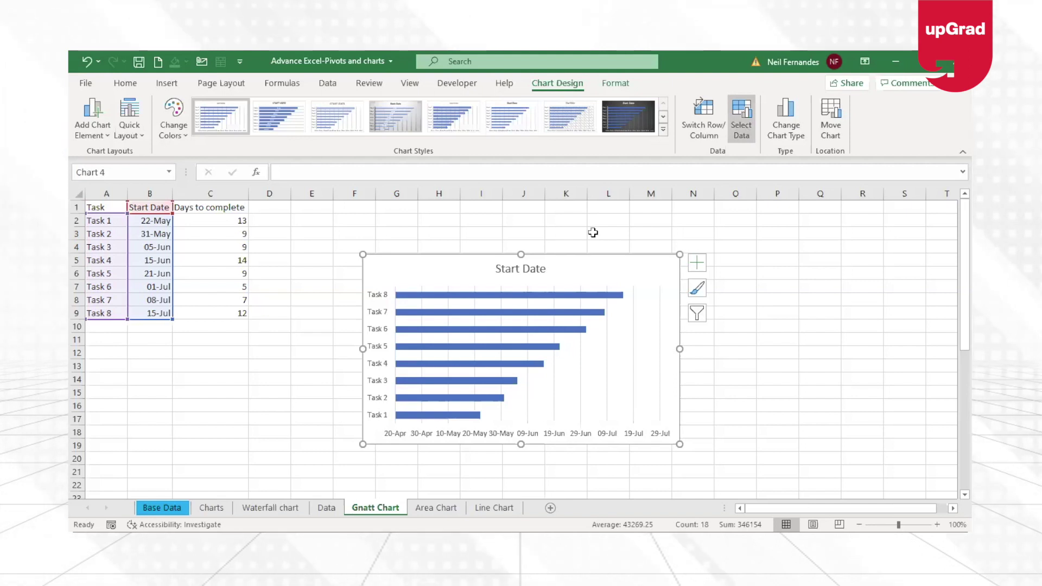
- Open Select Data Source for the chart and move the dialog clear of the Days column
click(741, 133)
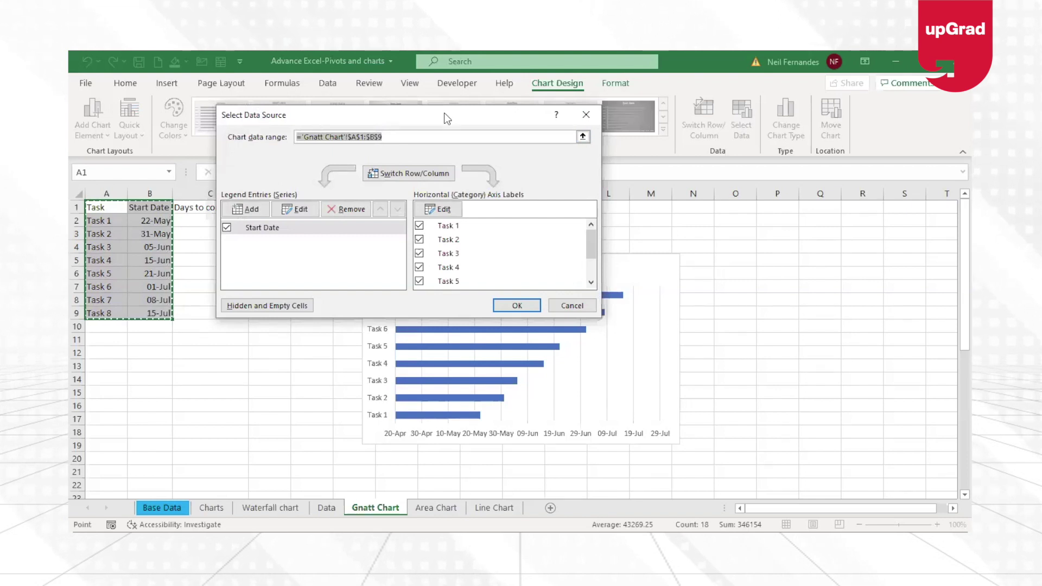
drag(445, 114, 732, 174)
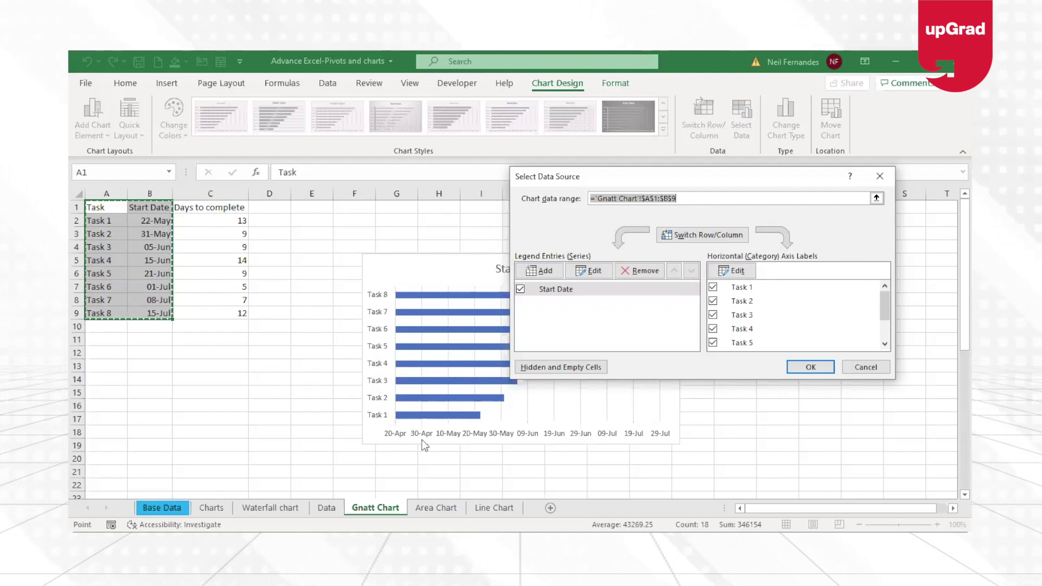
- Add a series named from C1 (Days to complete) with values C2:C9
click(546, 274)
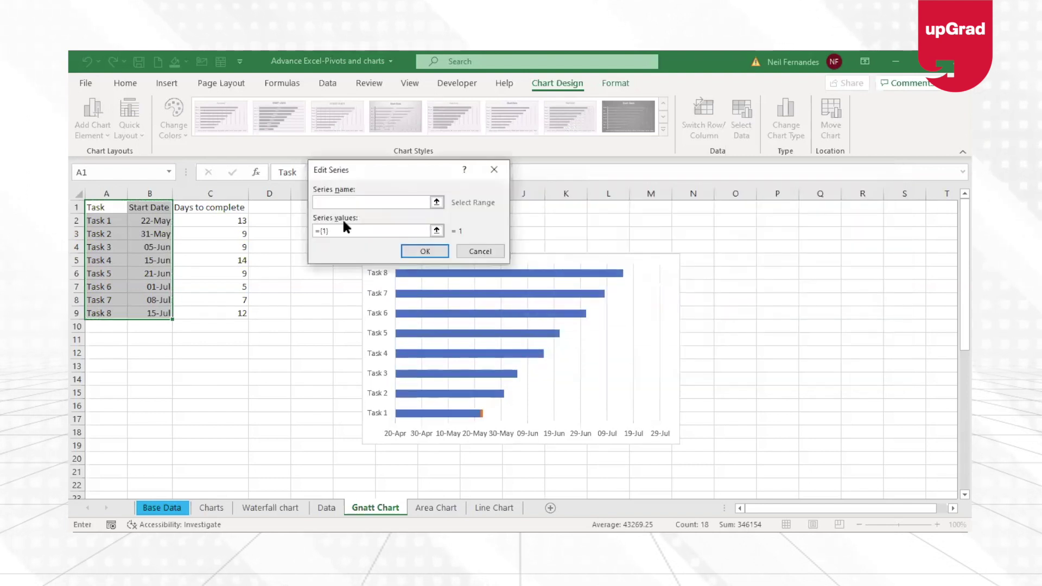
click(191, 209)
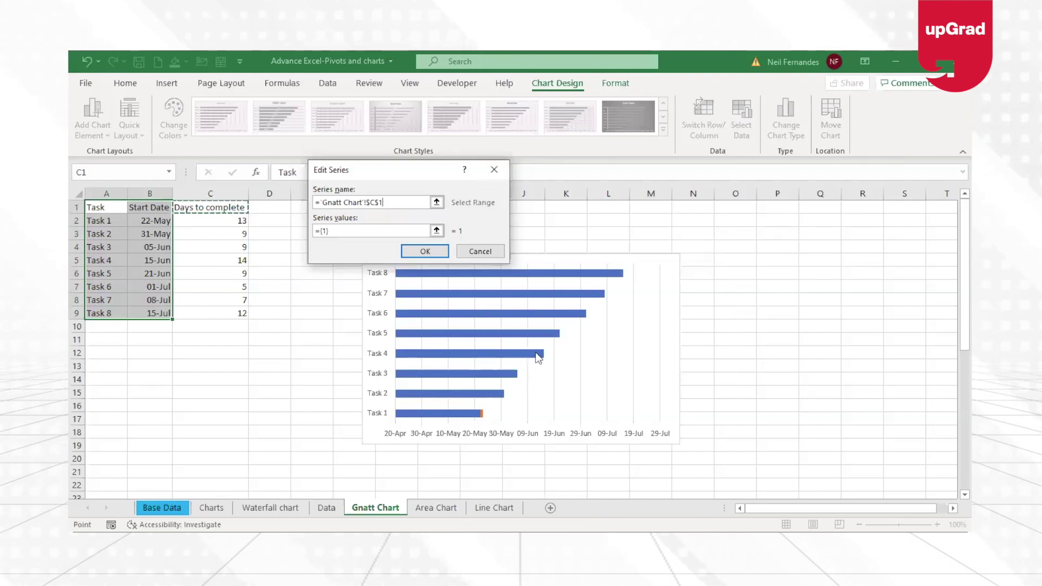
click(348, 232)
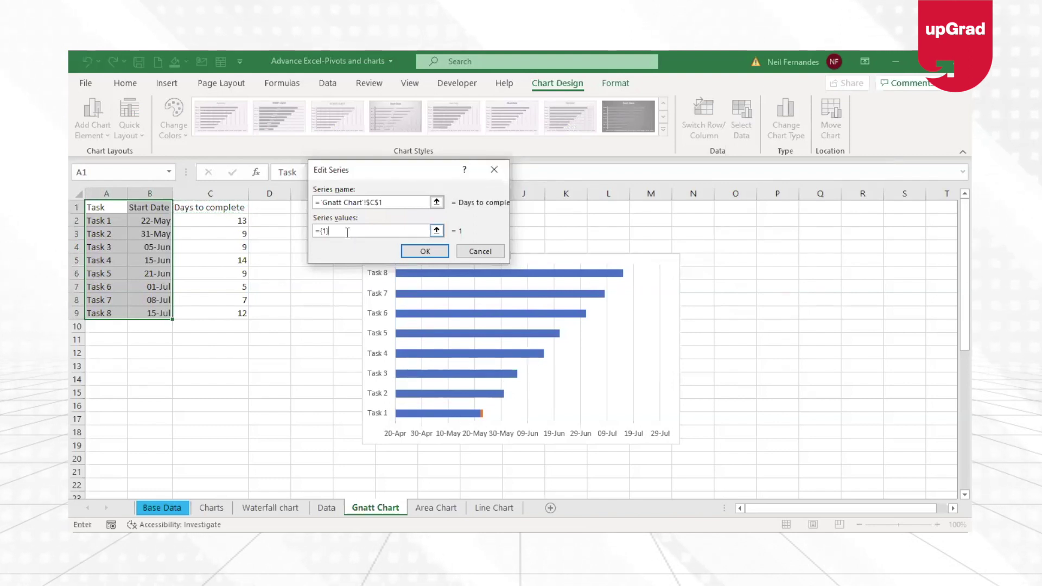
key(BackSpace)
key(BackSpace)
key(BackSpace)
key(BackSpace)
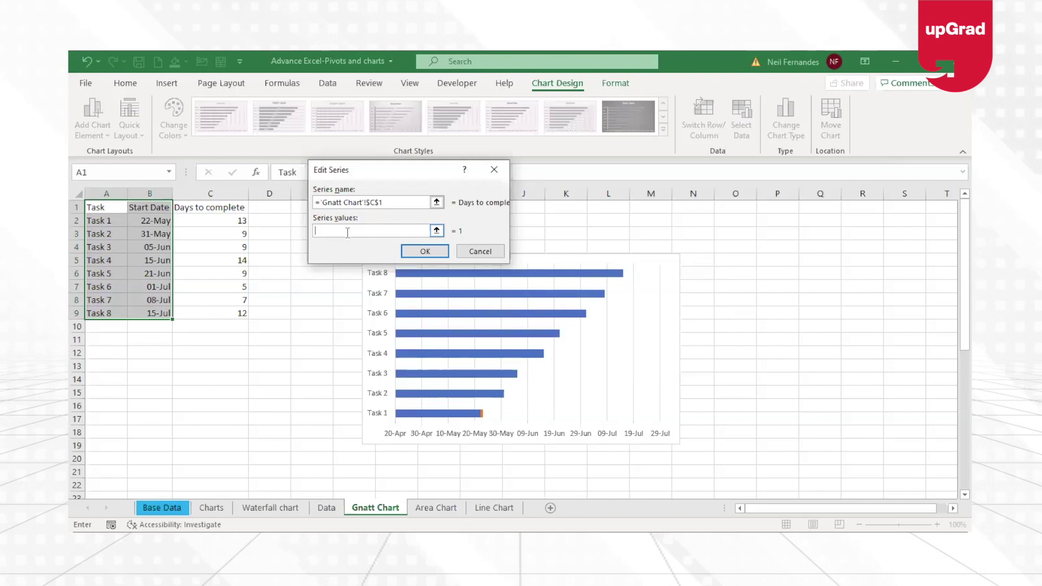
click(220, 216)
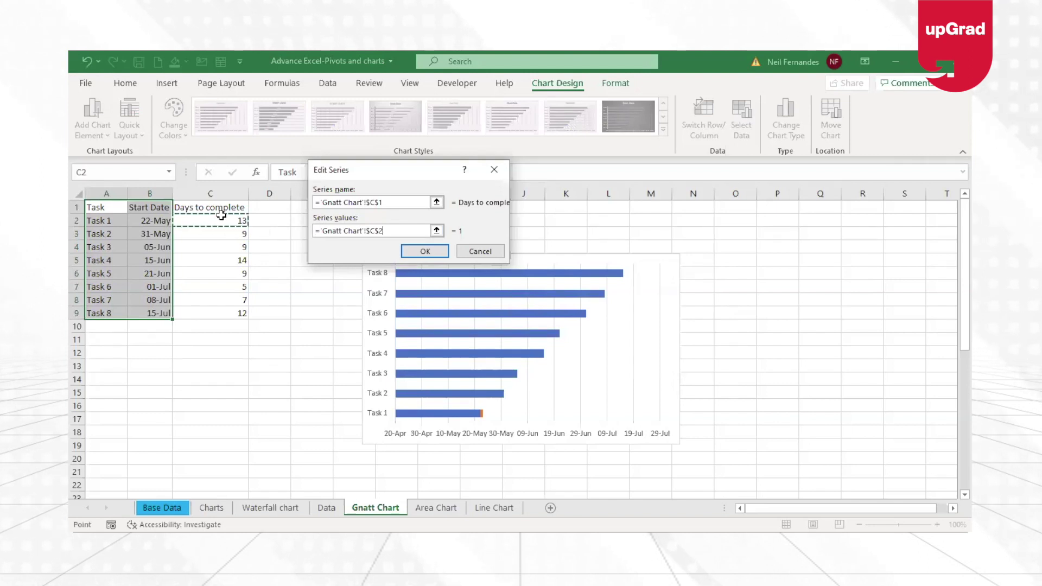
drag(221, 215, 239, 313)
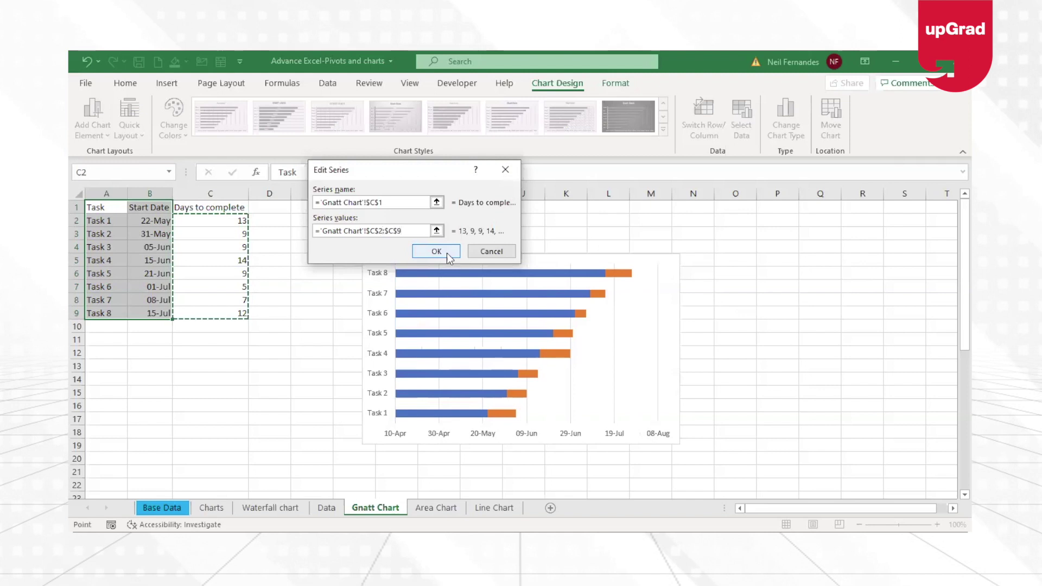
click(437, 252)
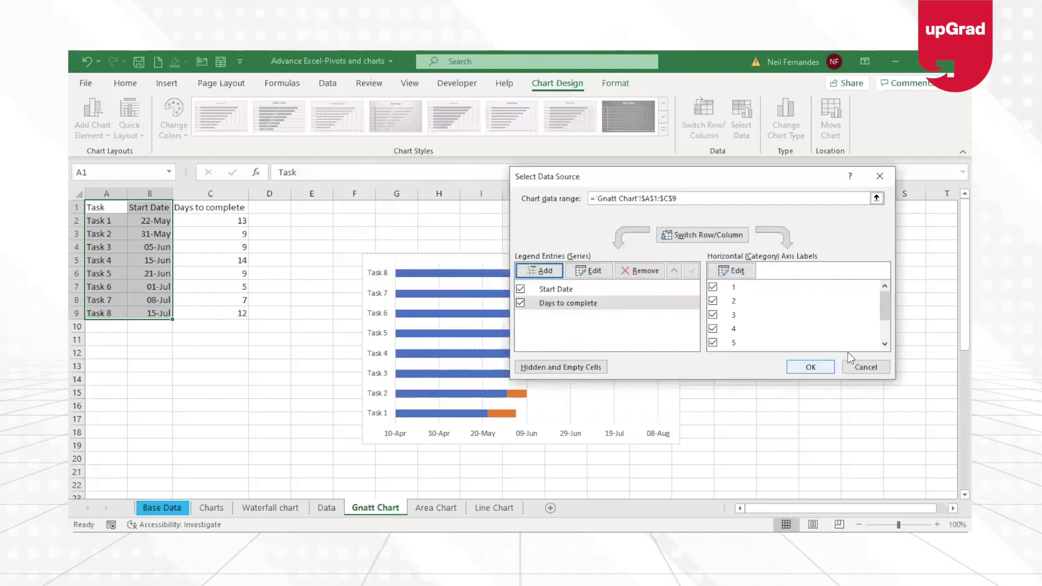
- Apply the data source changes, then inspect the orange duration bars and the plot area
click(816, 367)
click(617, 275)
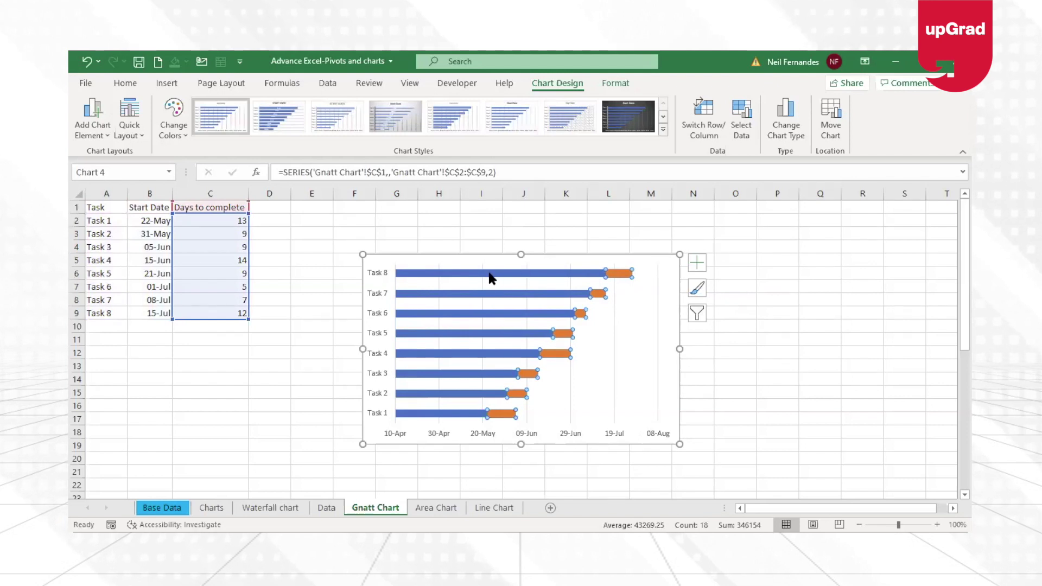
mouse_move(490, 278)
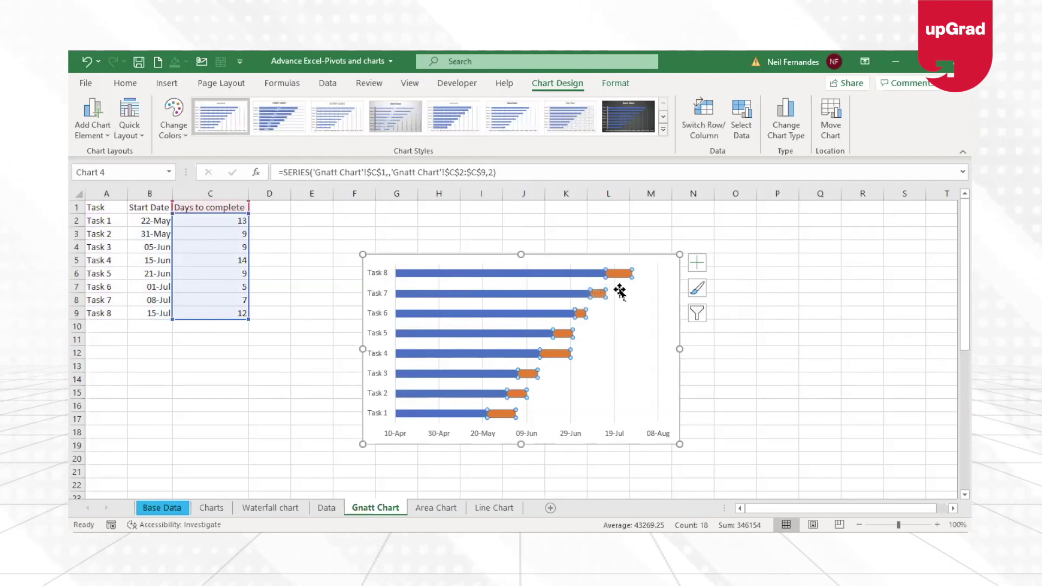
click(651, 324)
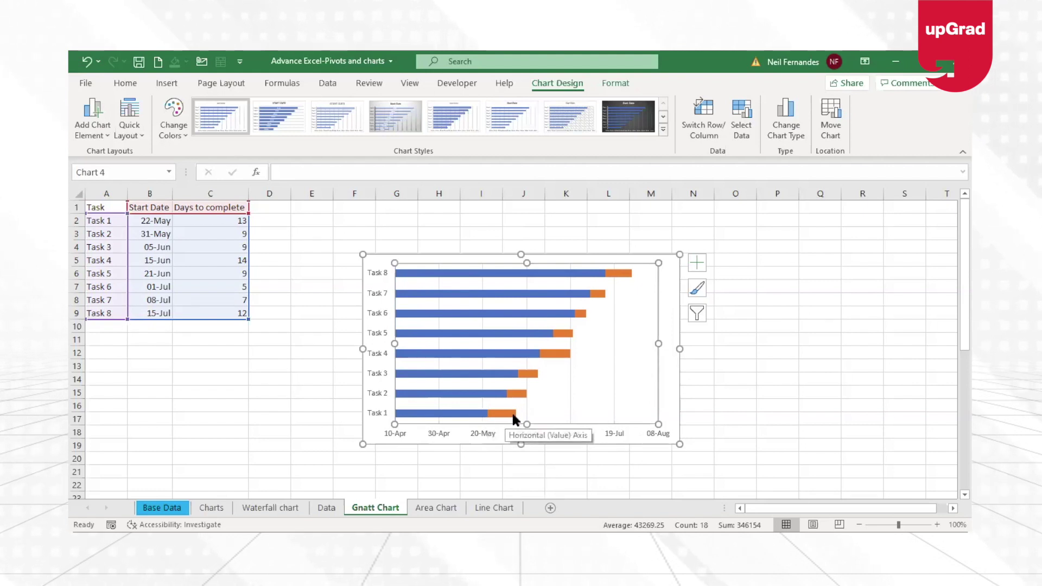
mouse_move(516, 421)
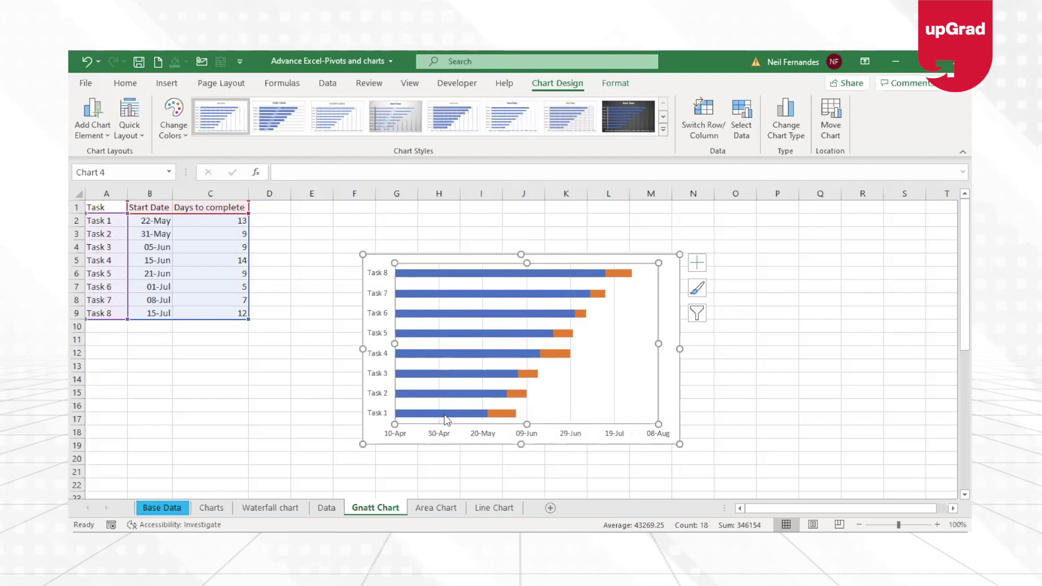
mouse_move(444, 416)
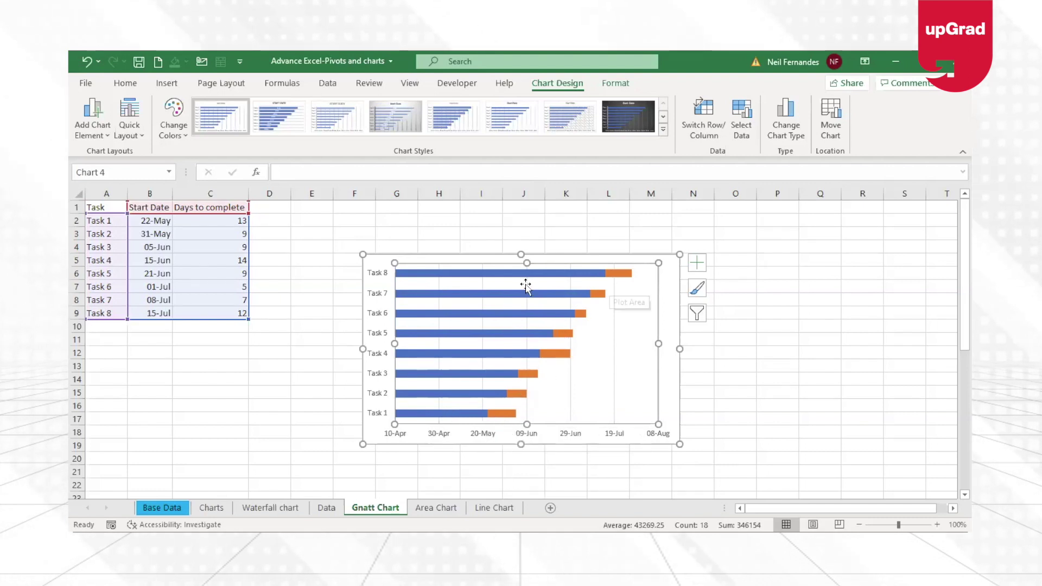
- Give the blue Start Date bars No Fill and No Outline
click(435, 275)
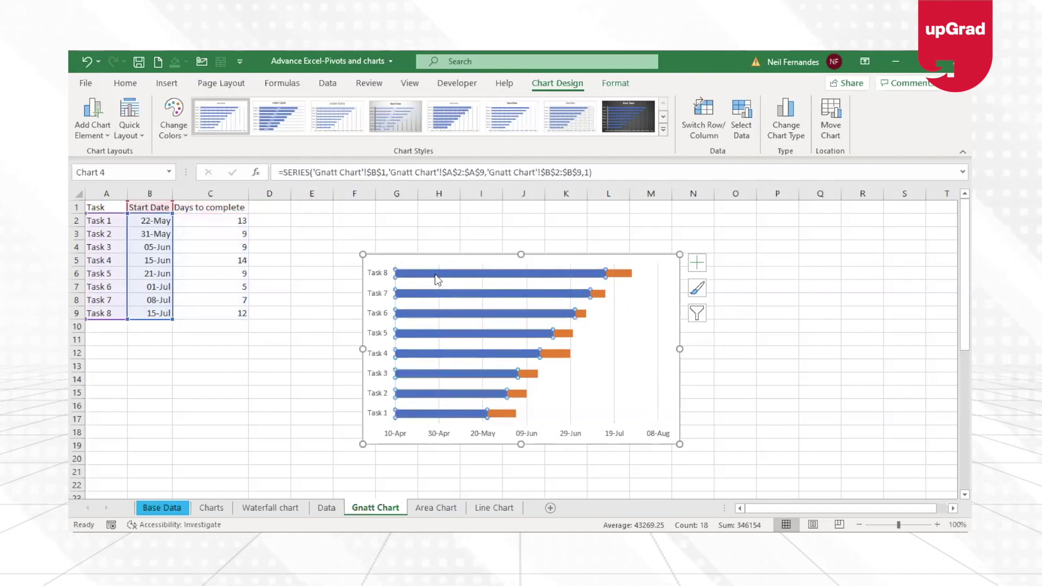
click(609, 87)
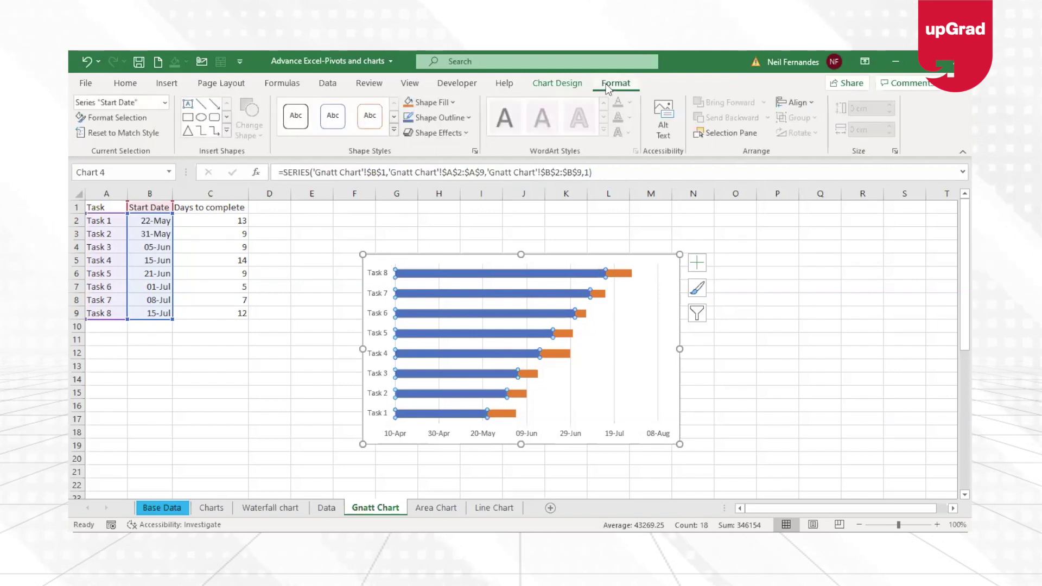
click(435, 103)
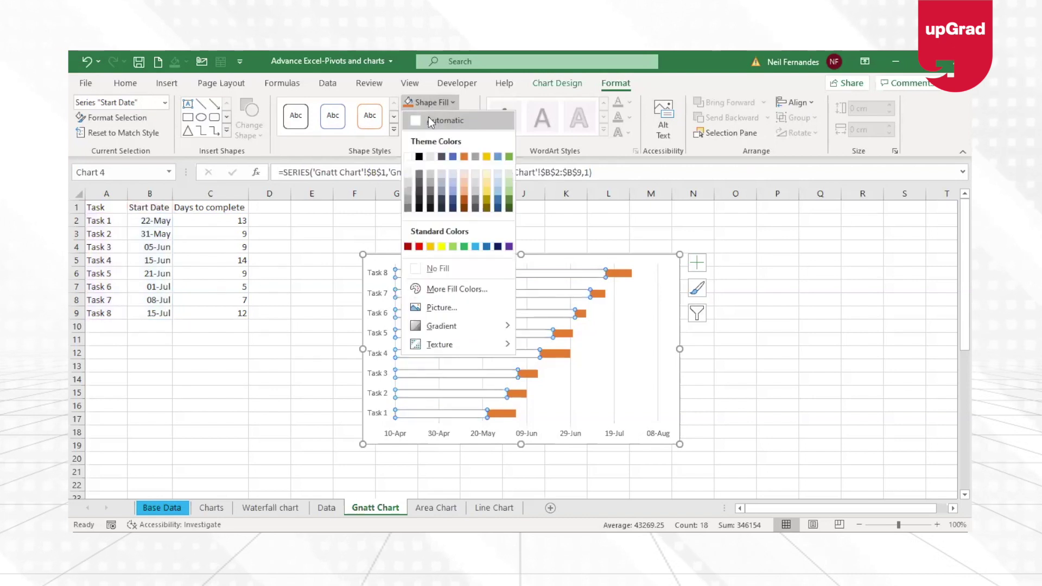
click(431, 121)
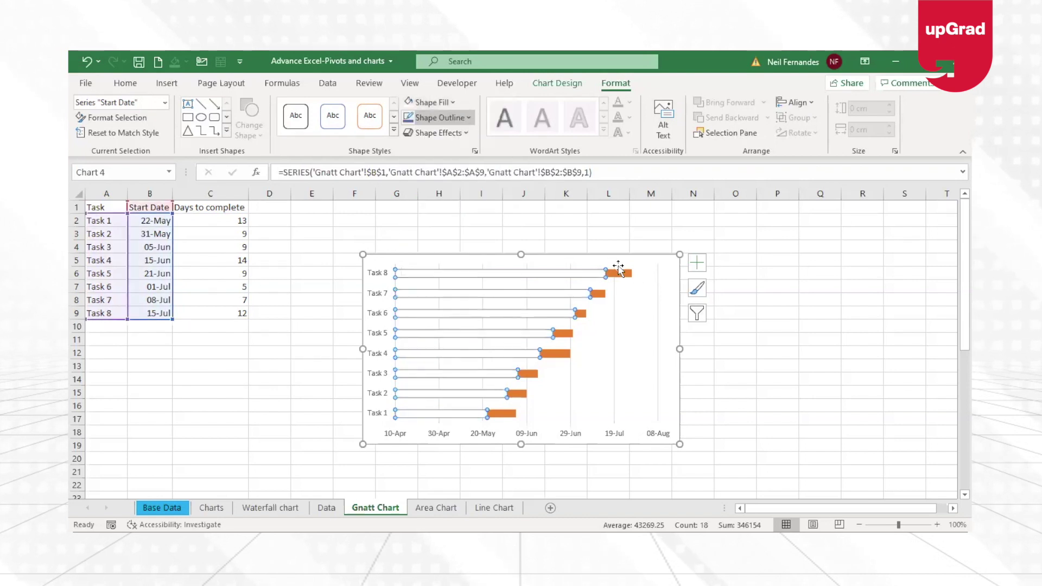
click(462, 112)
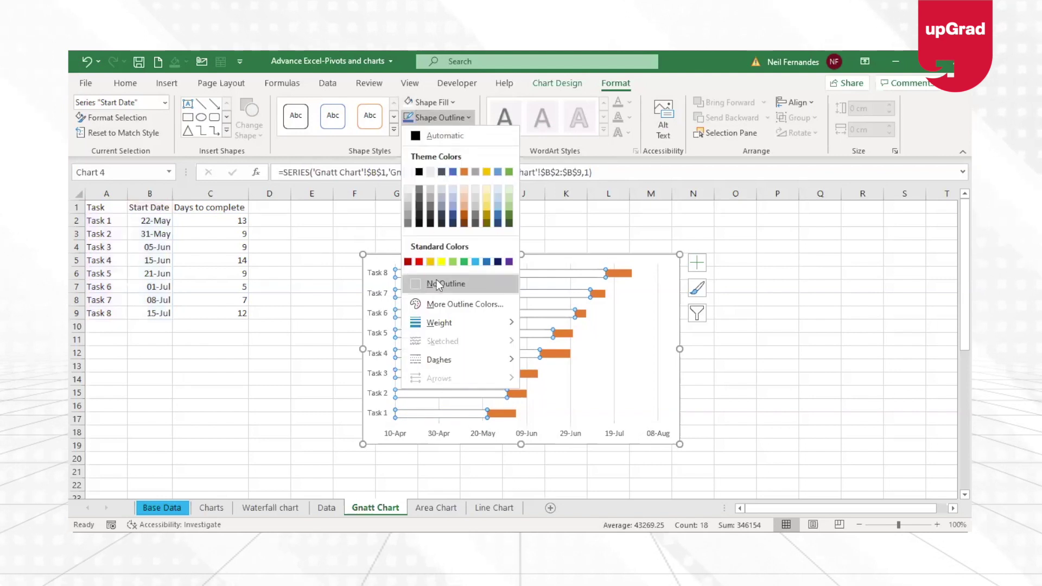
click(438, 283)
click(782, 404)
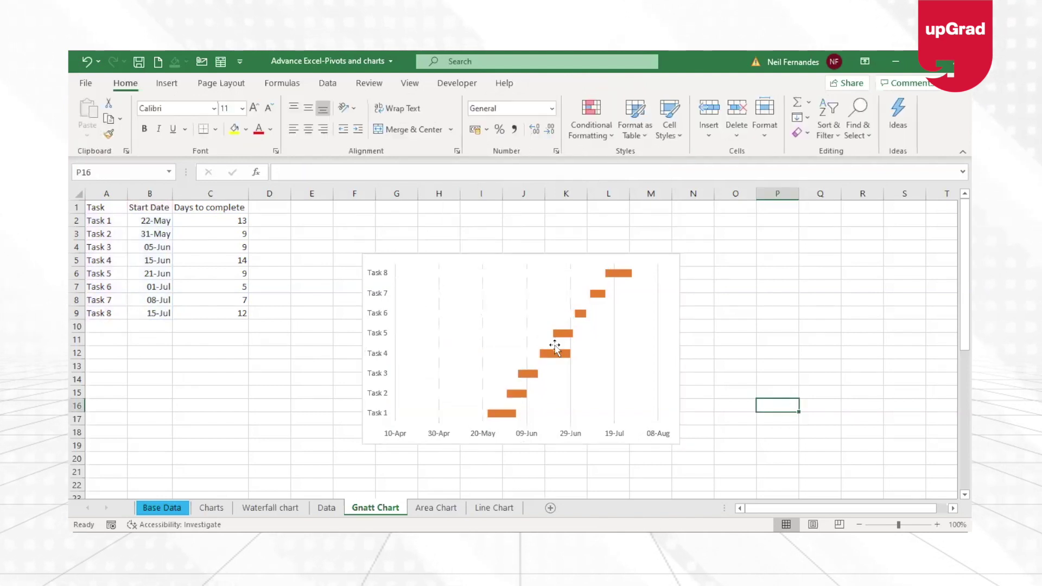
- Delete the chart's vertical major gridlines and select the horizontal date axis
click(656, 376)
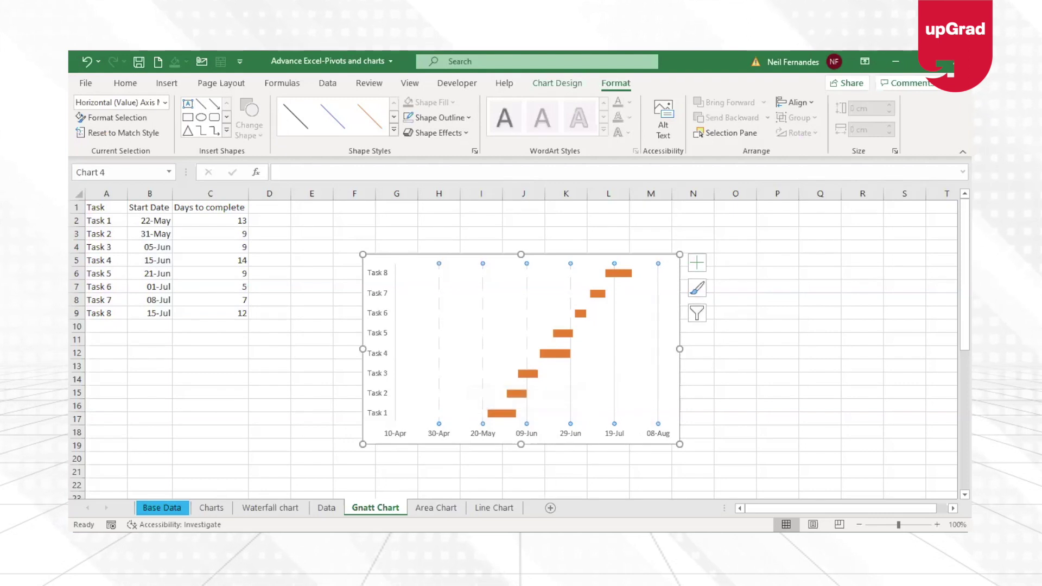
key(Delete)
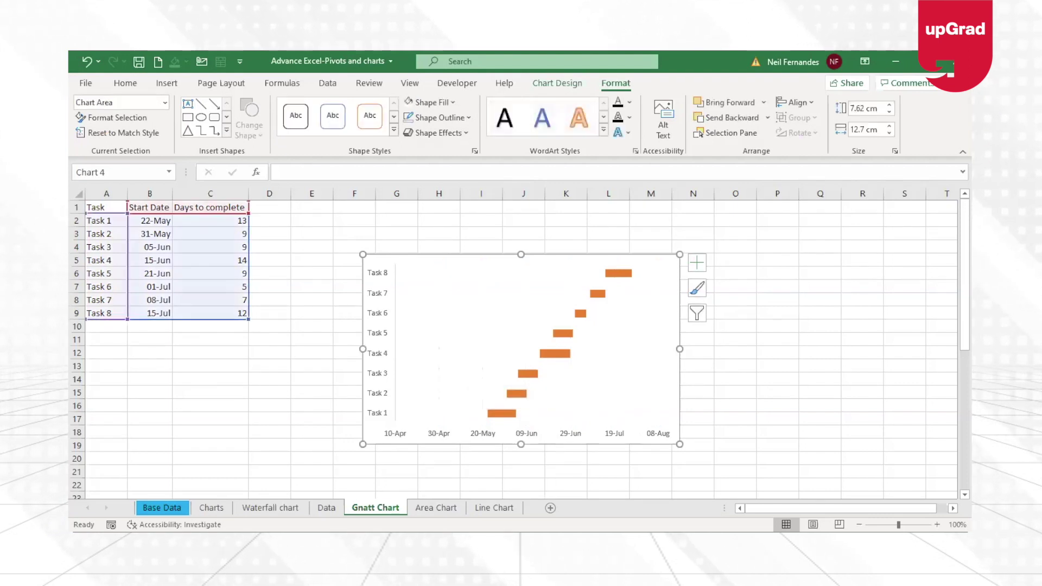
mouse_move(571, 314)
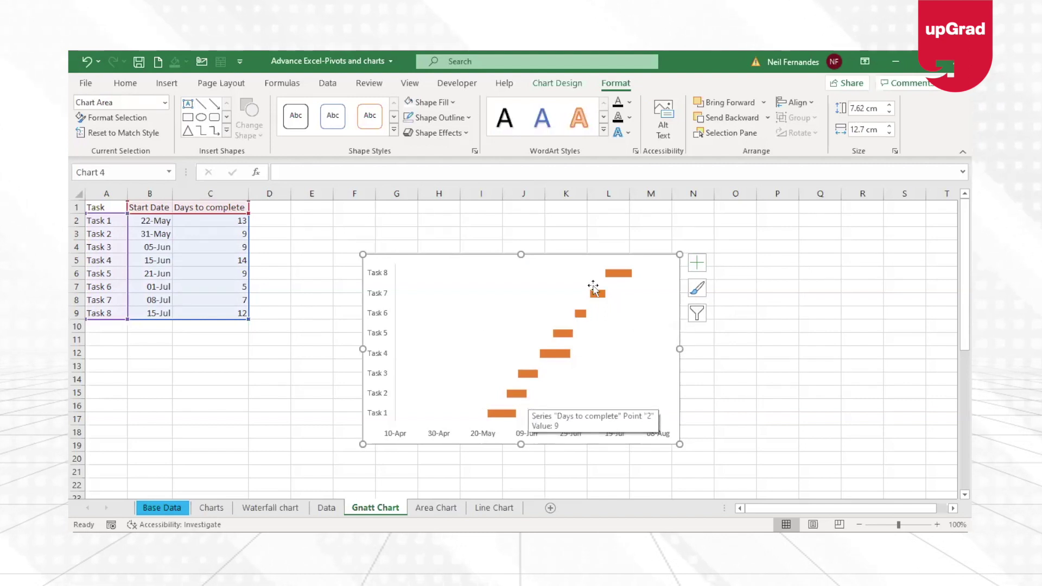
mouse_move(485, 416)
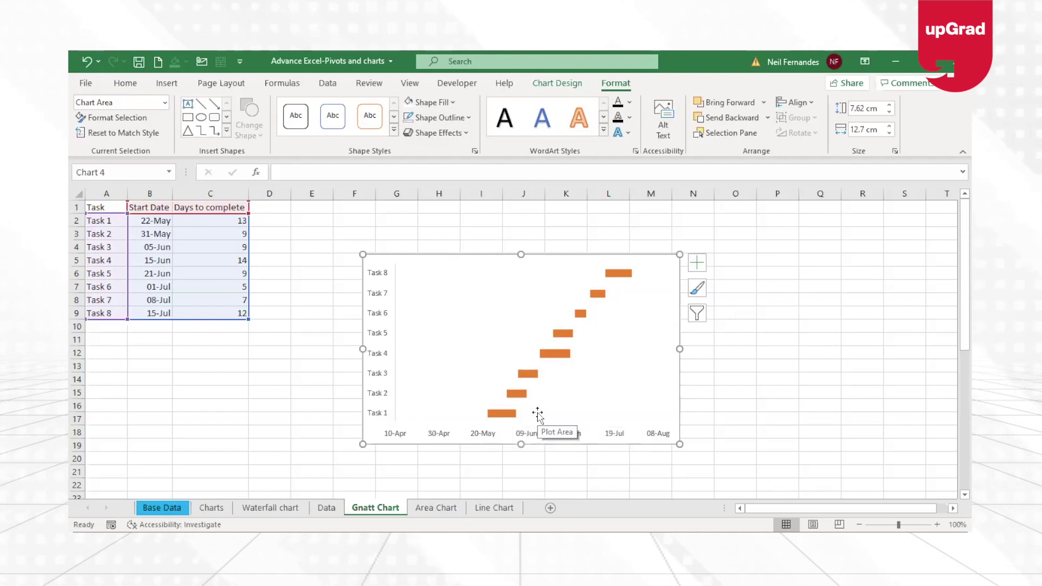
click(402, 434)
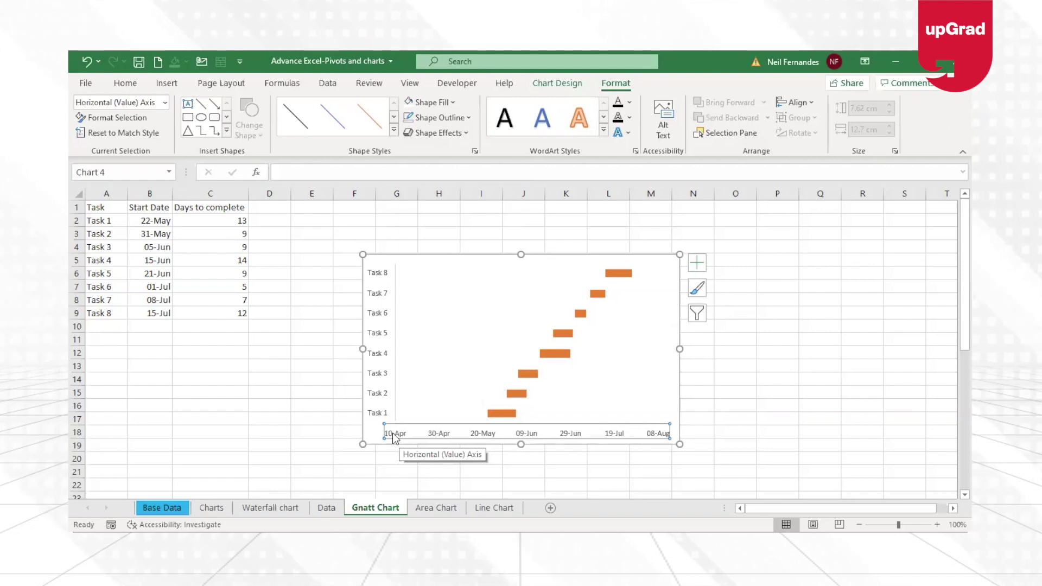
click(206, 371)
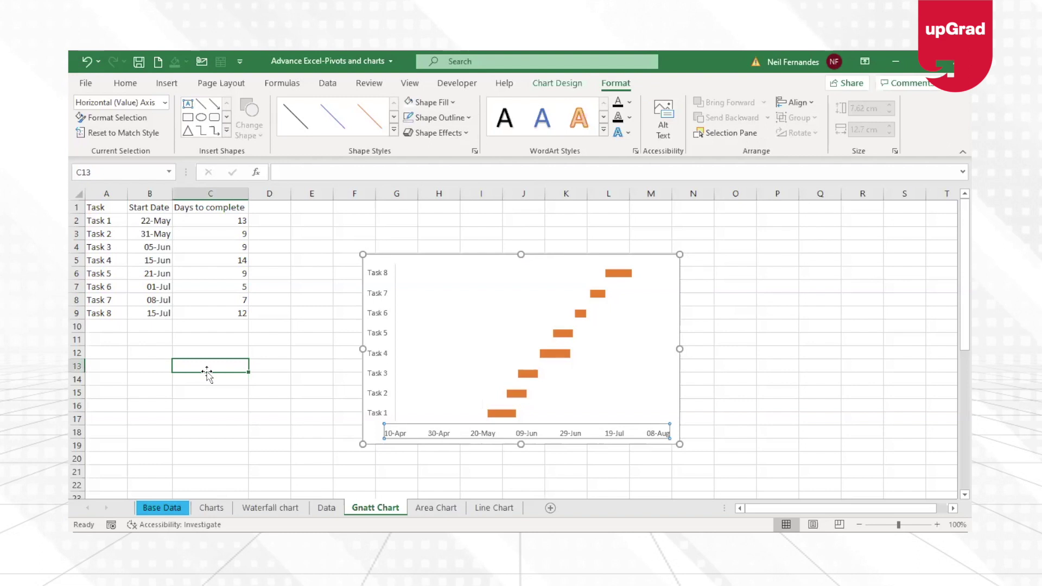
click(140, 219)
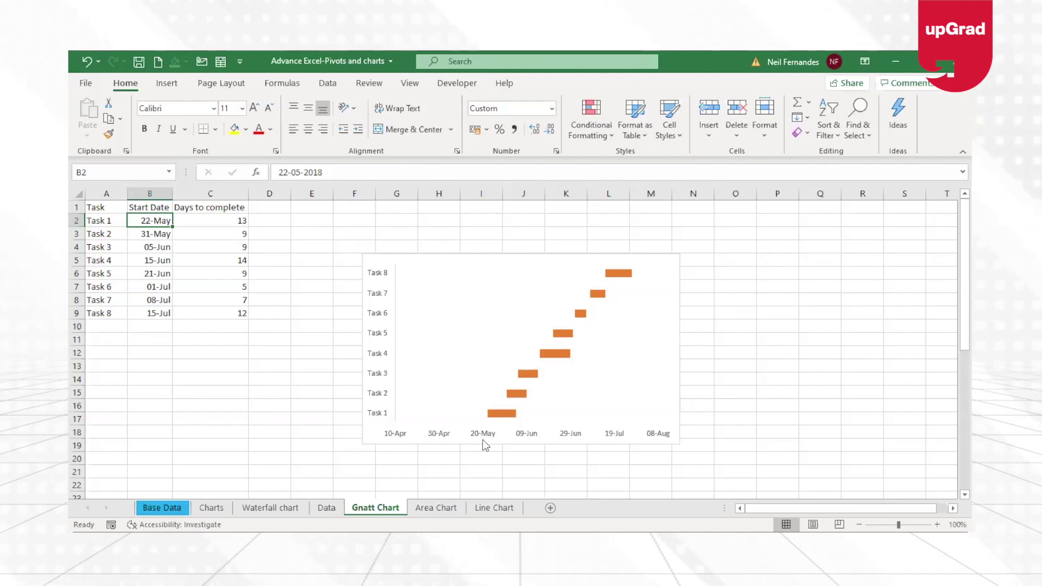
mouse_move(405, 418)
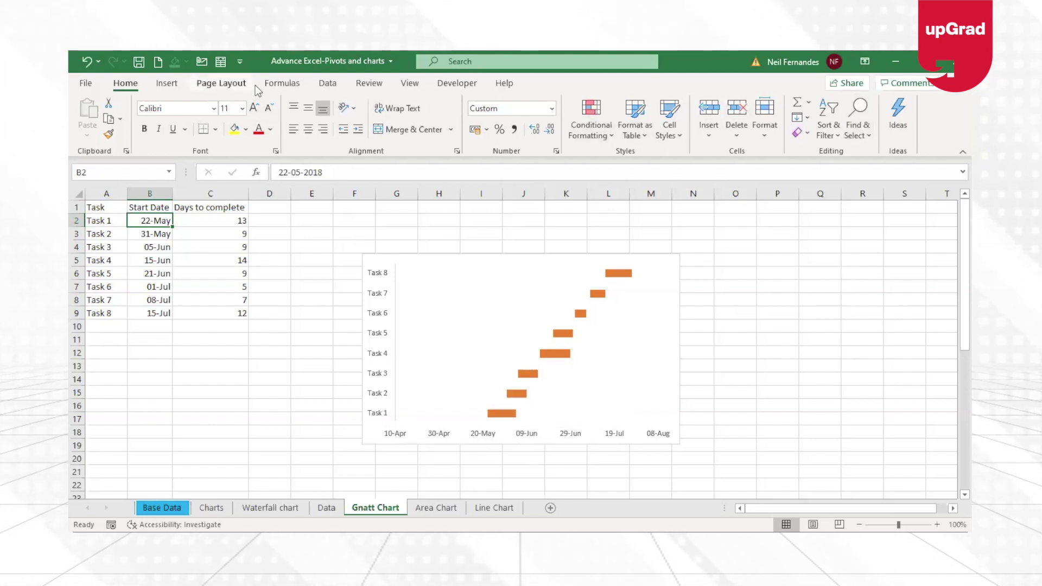
click(628, 274)
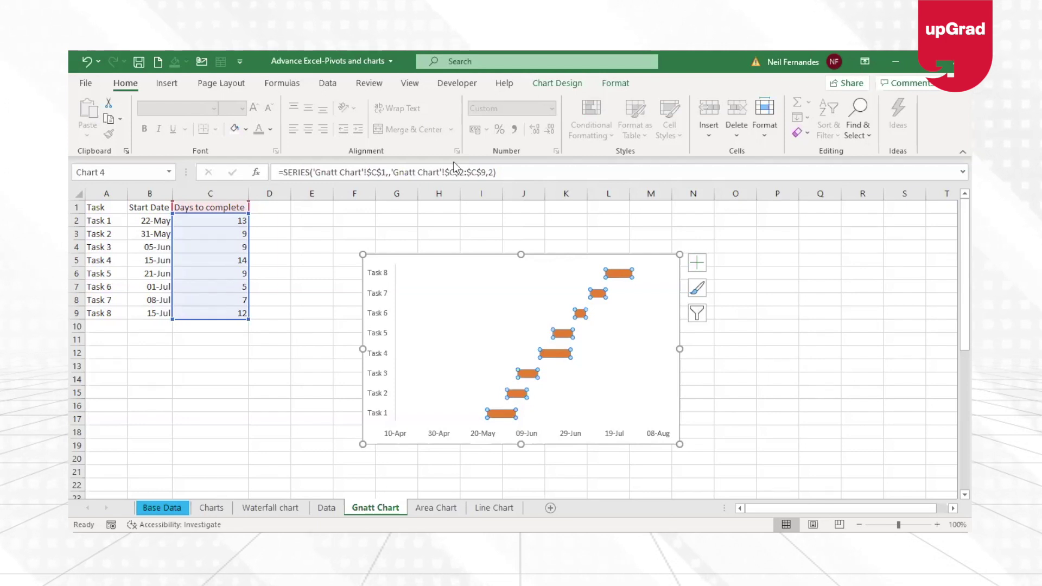
click(557, 82)
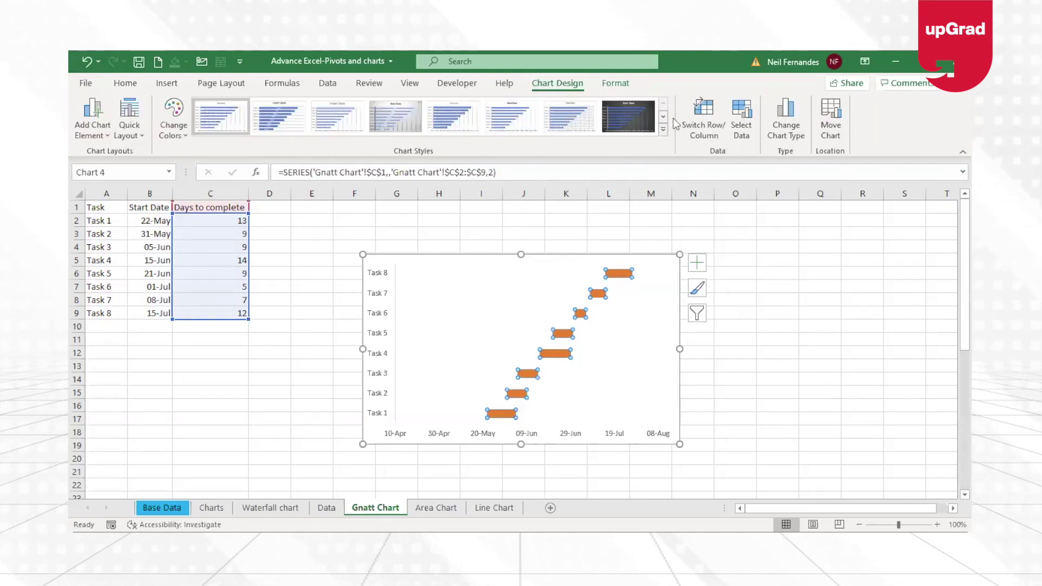
click(619, 83)
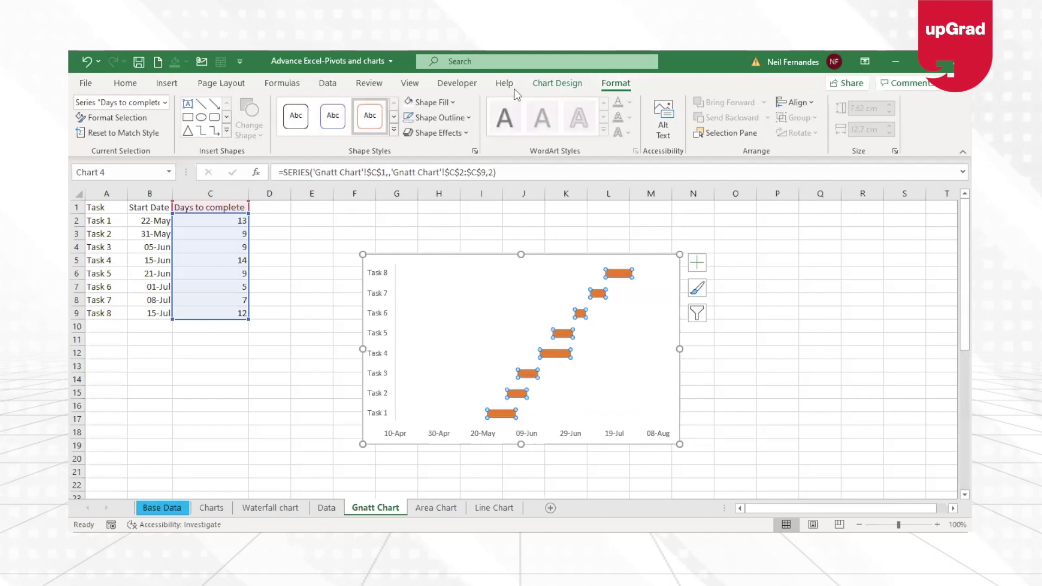
click(555, 85)
click(740, 120)
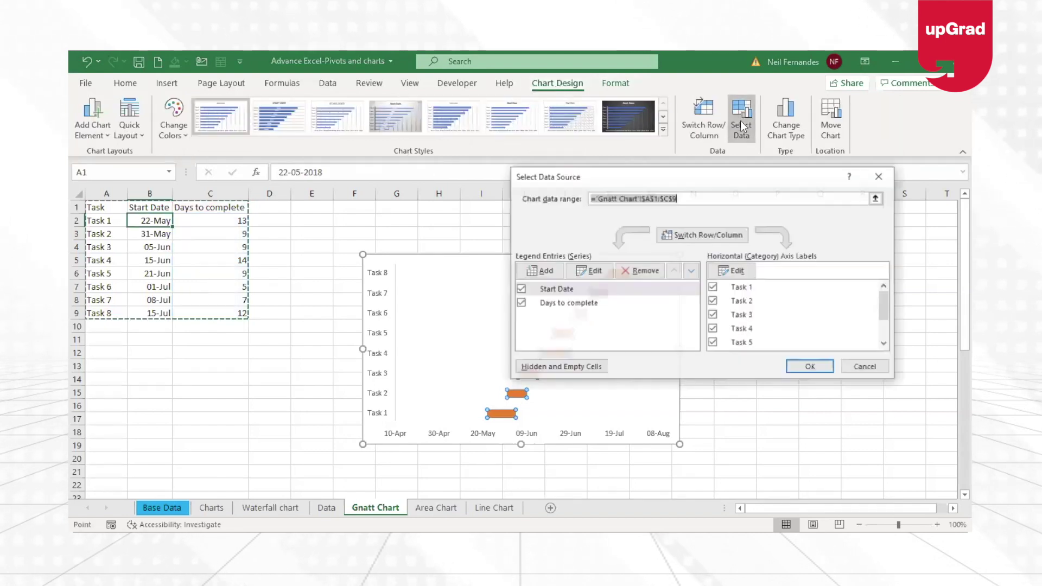
click(546, 292)
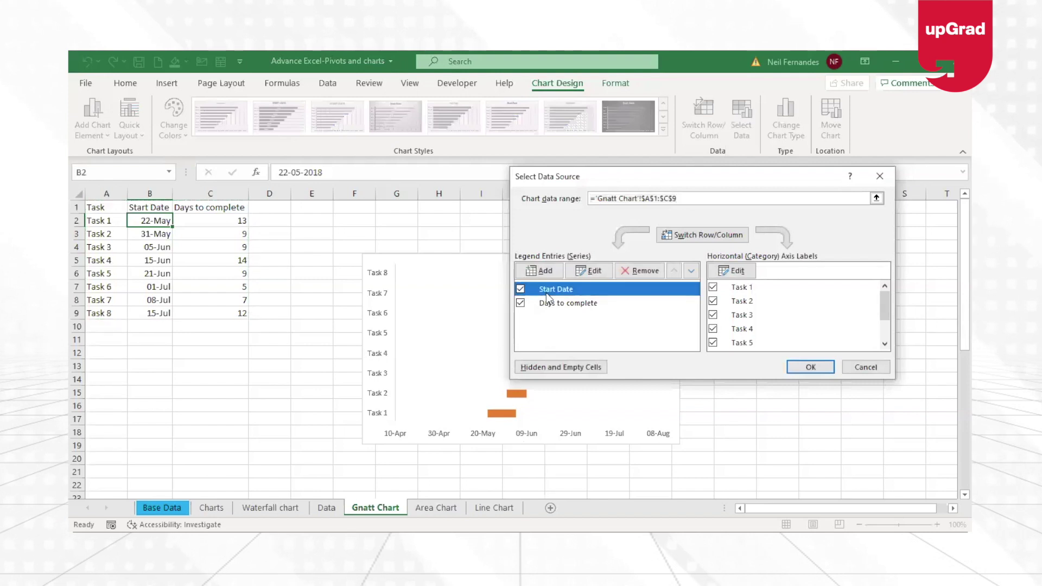
click(591, 270)
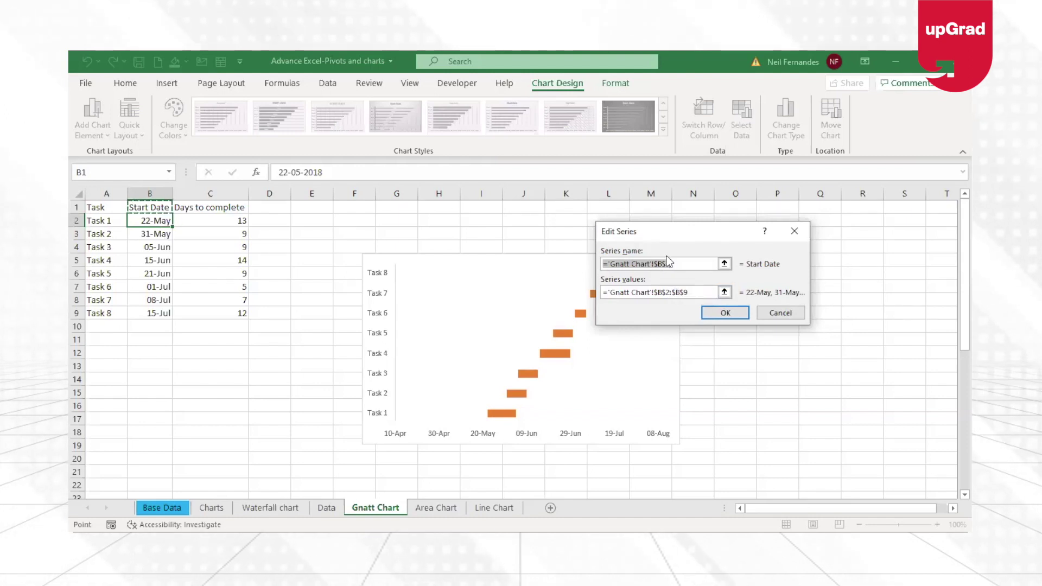
click(703, 294)
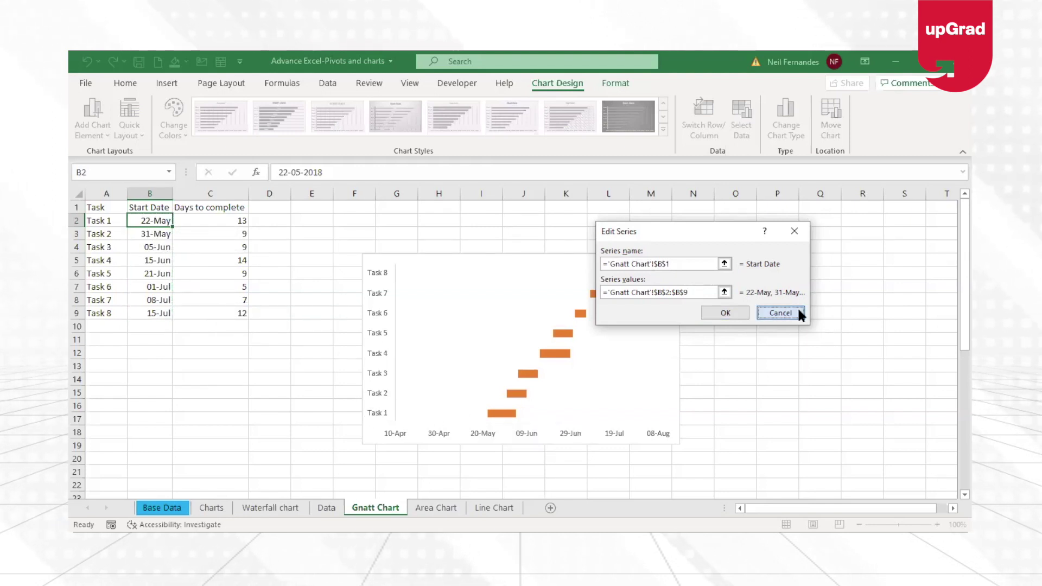
click(781, 313)
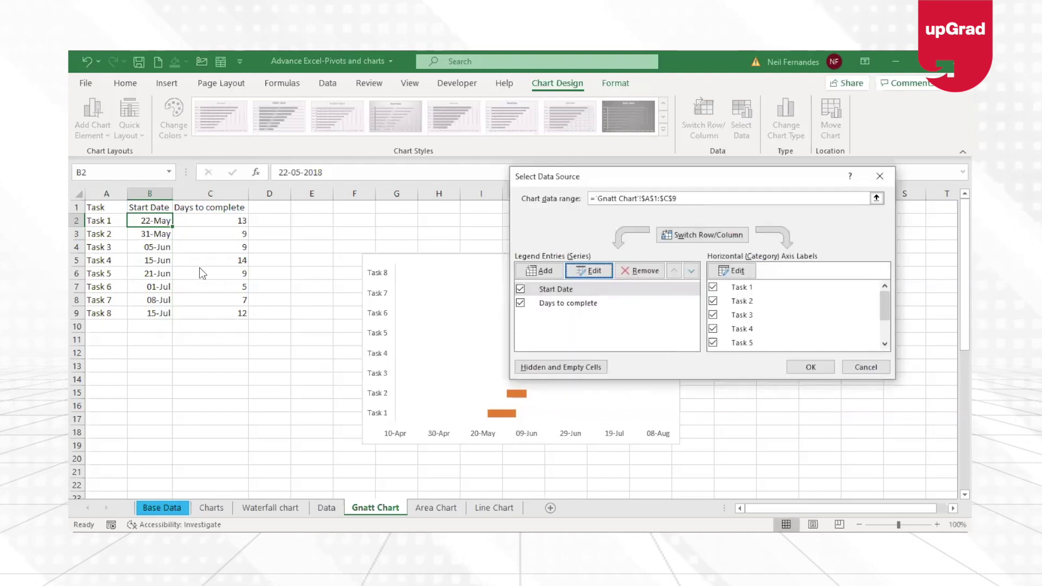
key(Return)
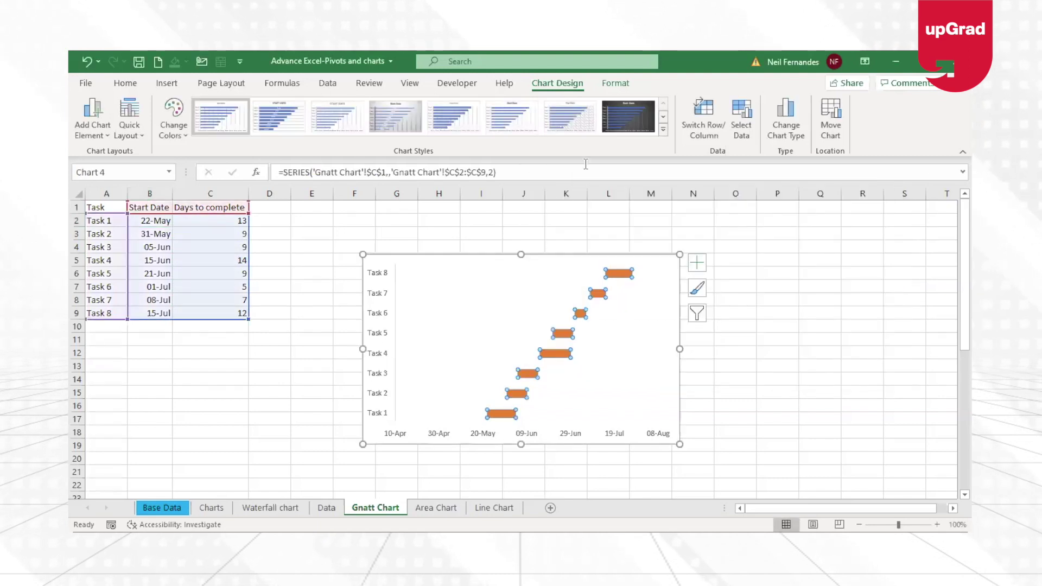
click(442, 434)
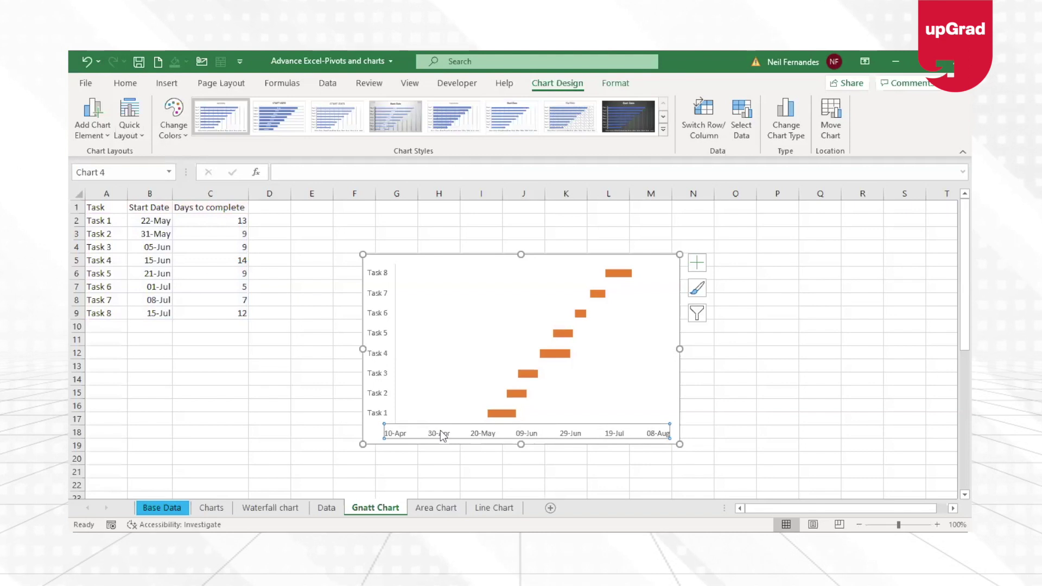
- Open Format Axis for the date axis, showing bounds 43200 to 43320 and major unit 20
double_click(442, 433)
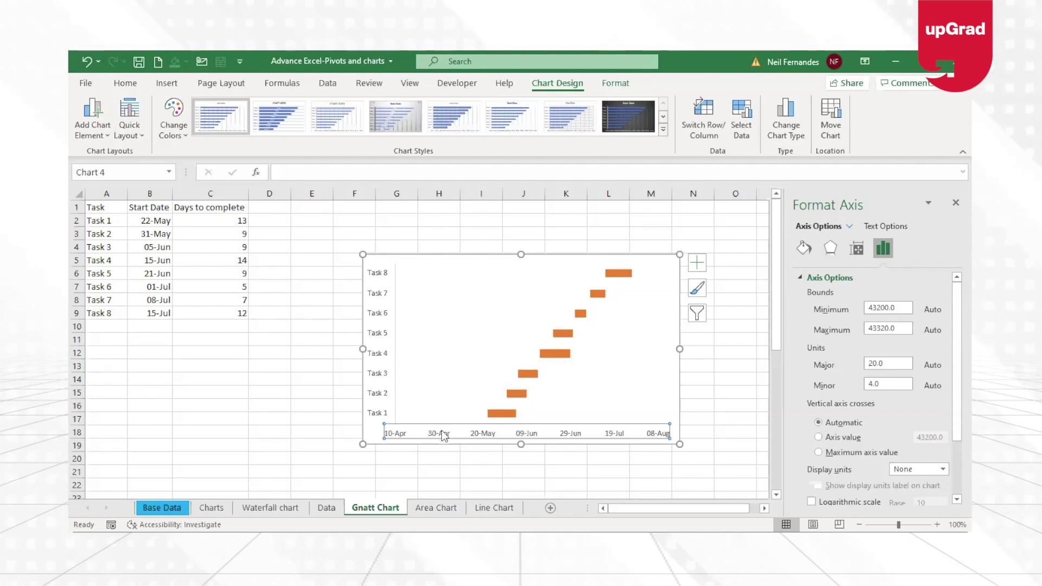
right_click(494, 434)
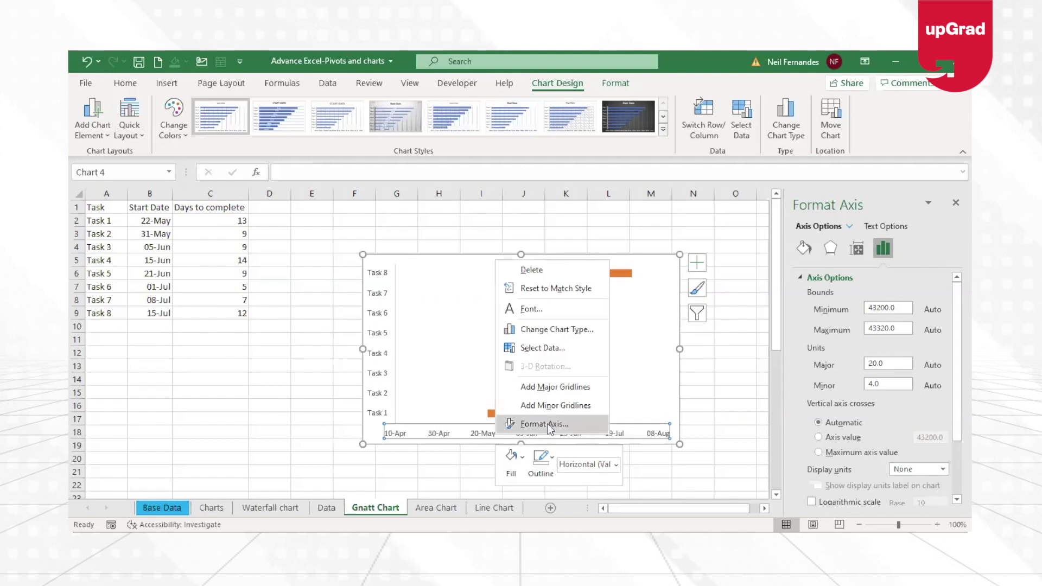
click(545, 424)
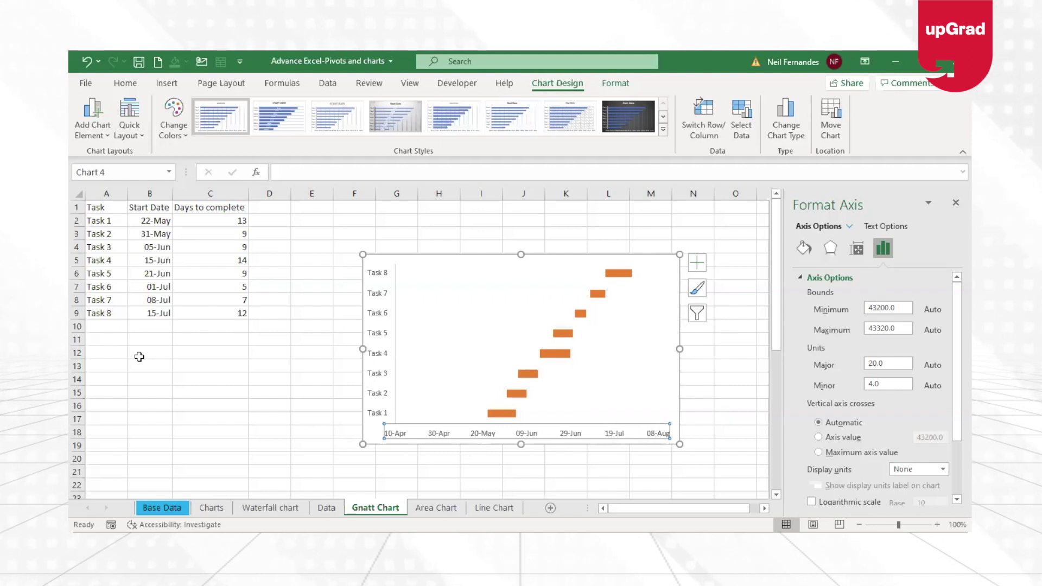
- Enter the date 10-apr in cell B12
click(140, 354)
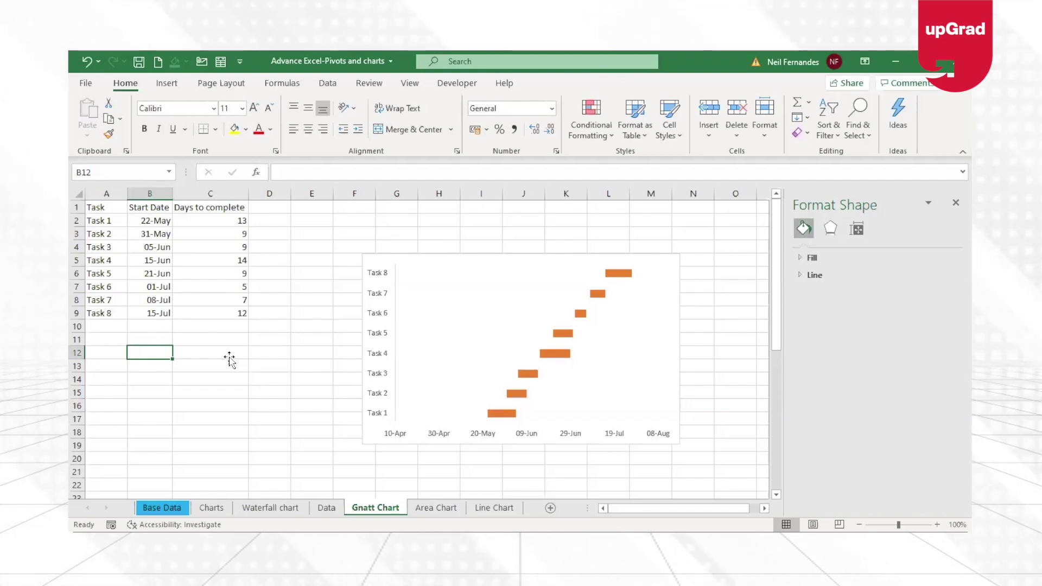
text(10)
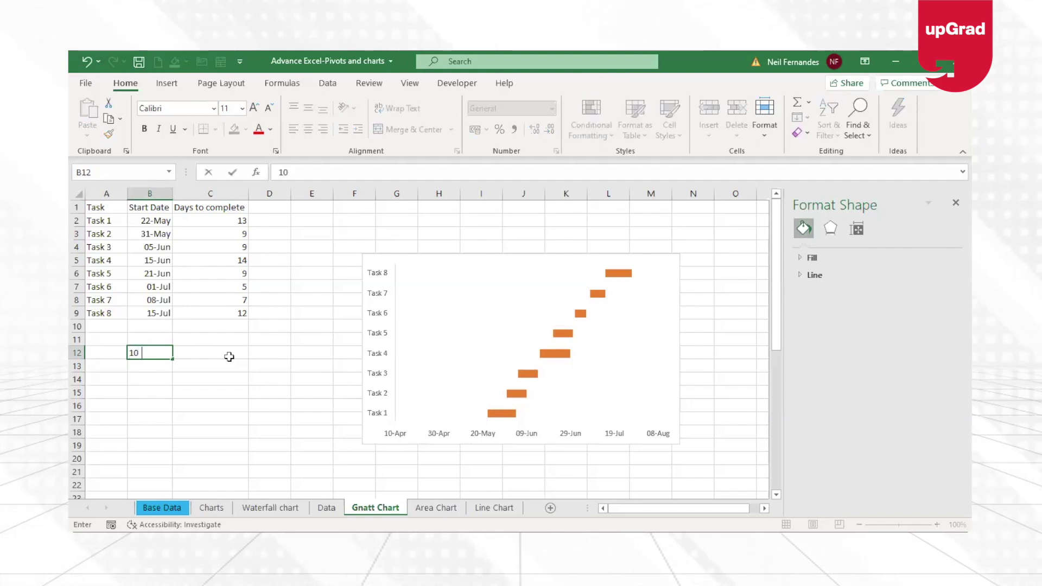
text(-)
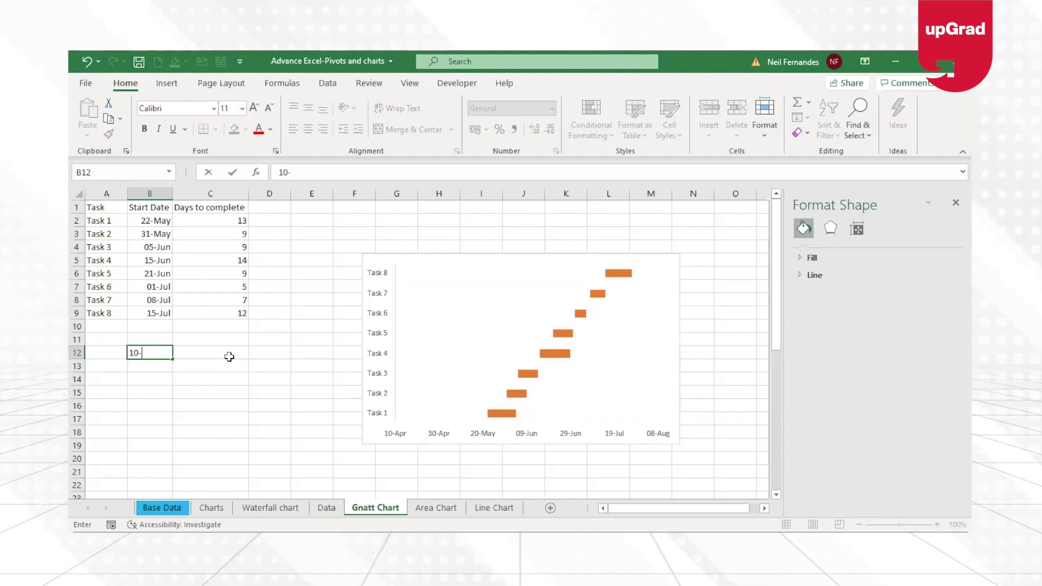
text(apr)
key(Return)
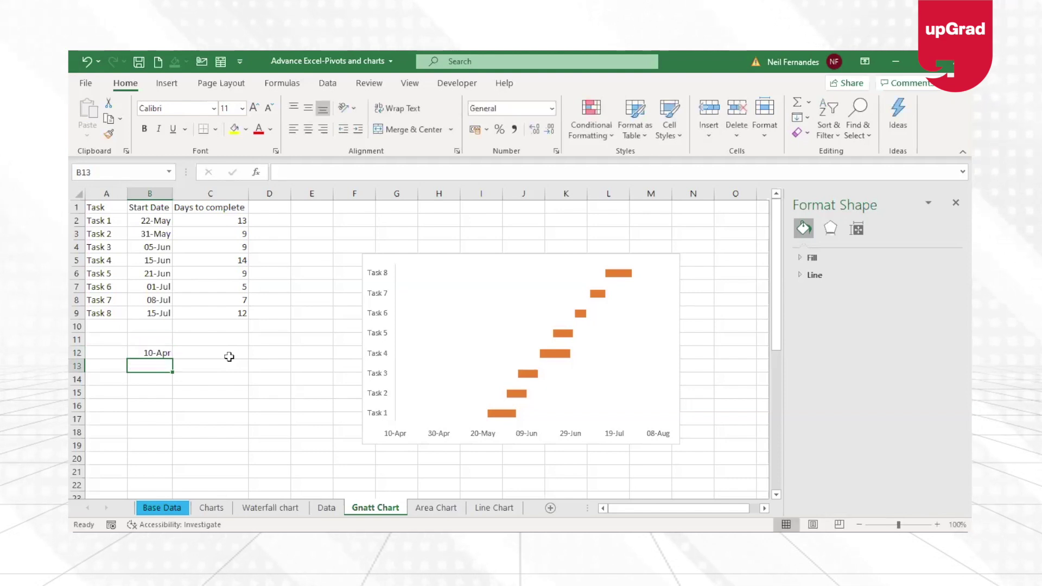
- Switch B12 and B2 to General format, showing serials 43931 and 43242
key(Up)
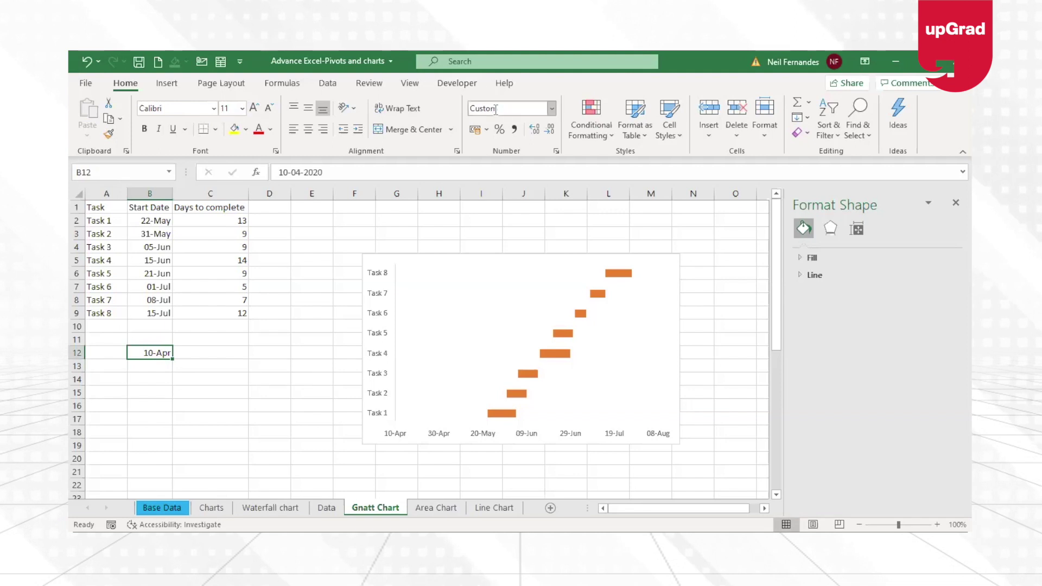
text(General)
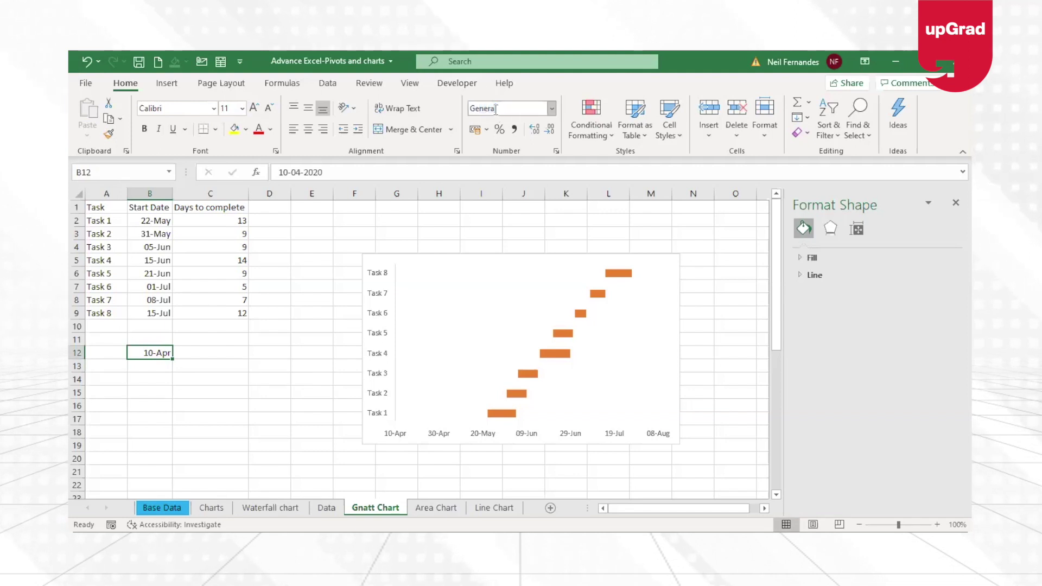
key(Return)
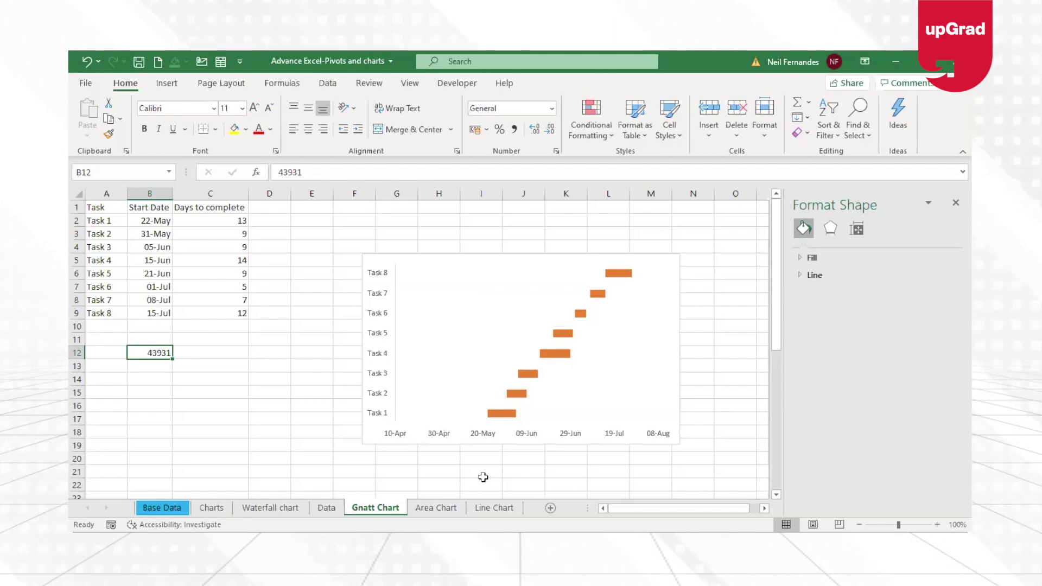
click(156, 221)
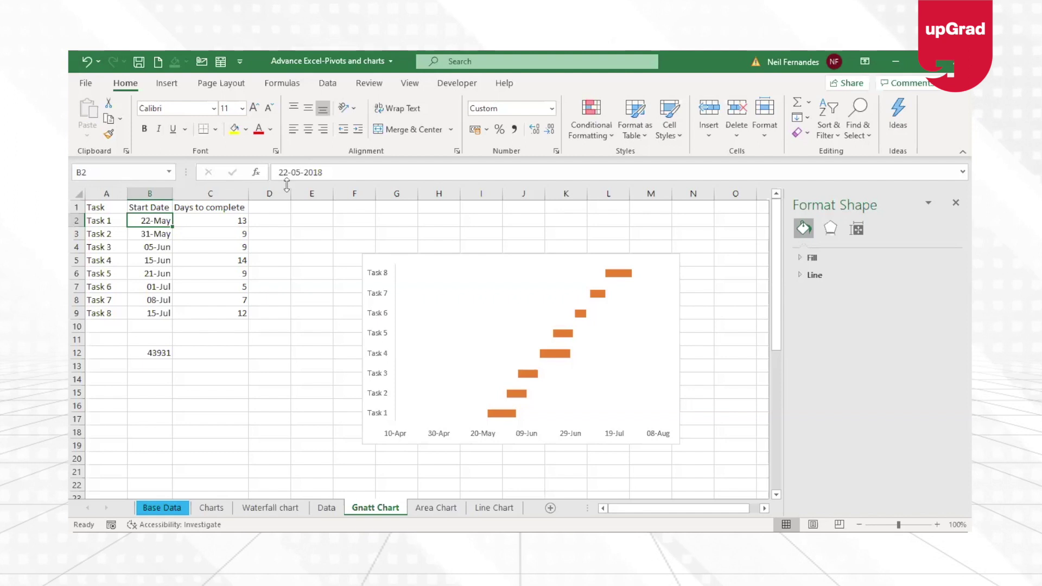
double_click(337, 171)
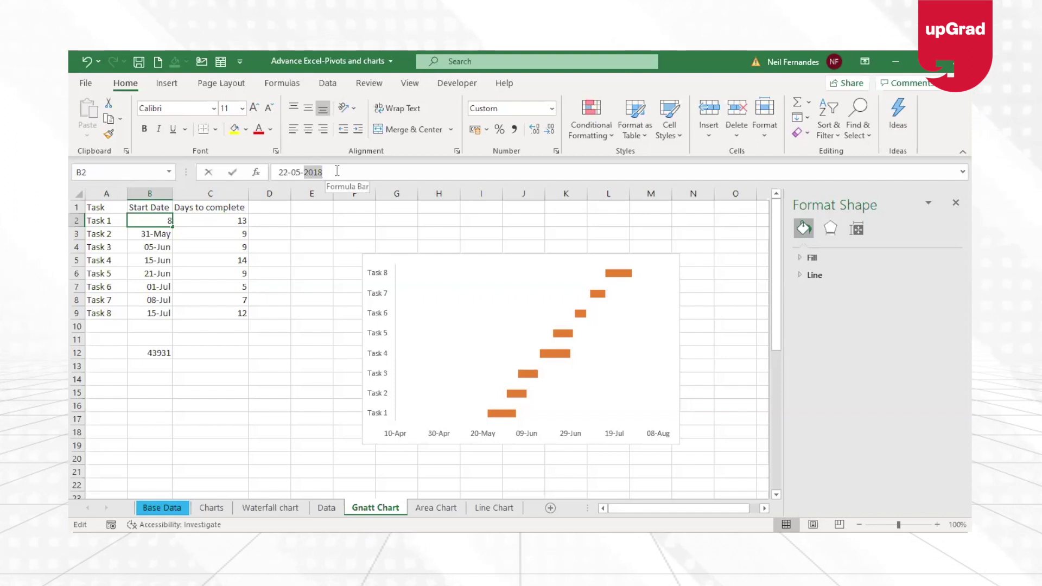
key(Escape)
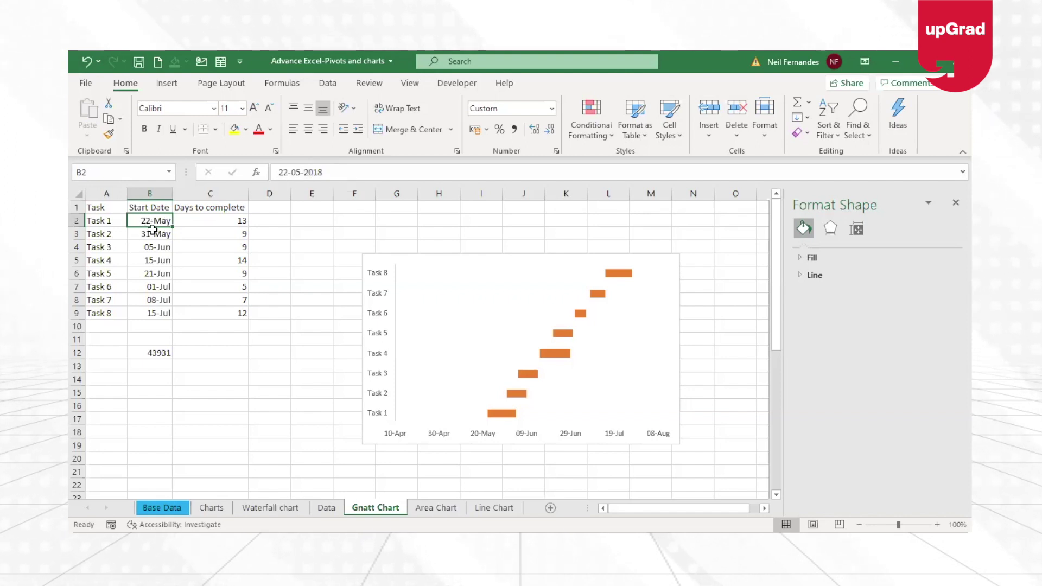
click(518, 104)
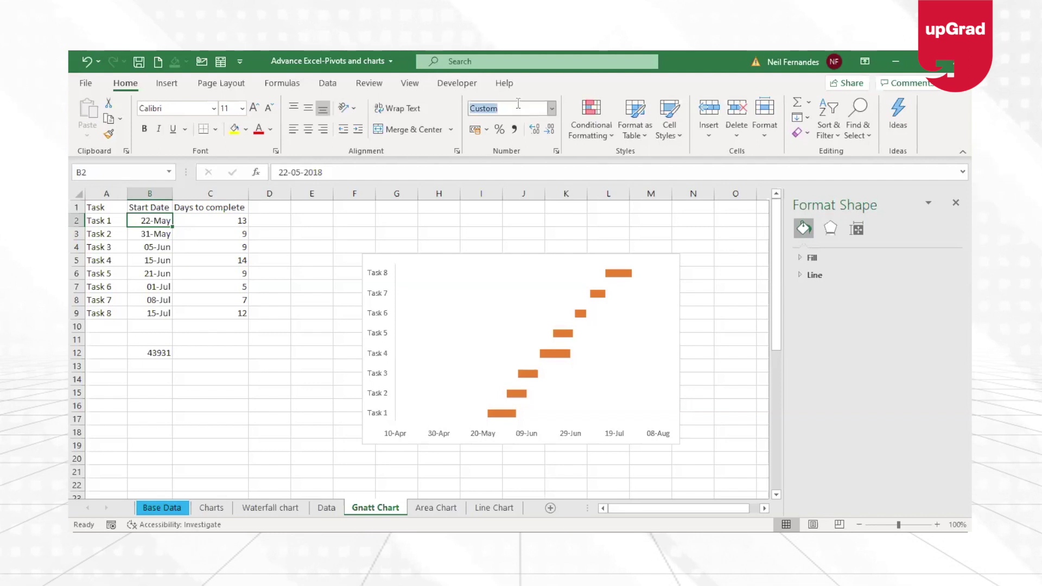
text(General)
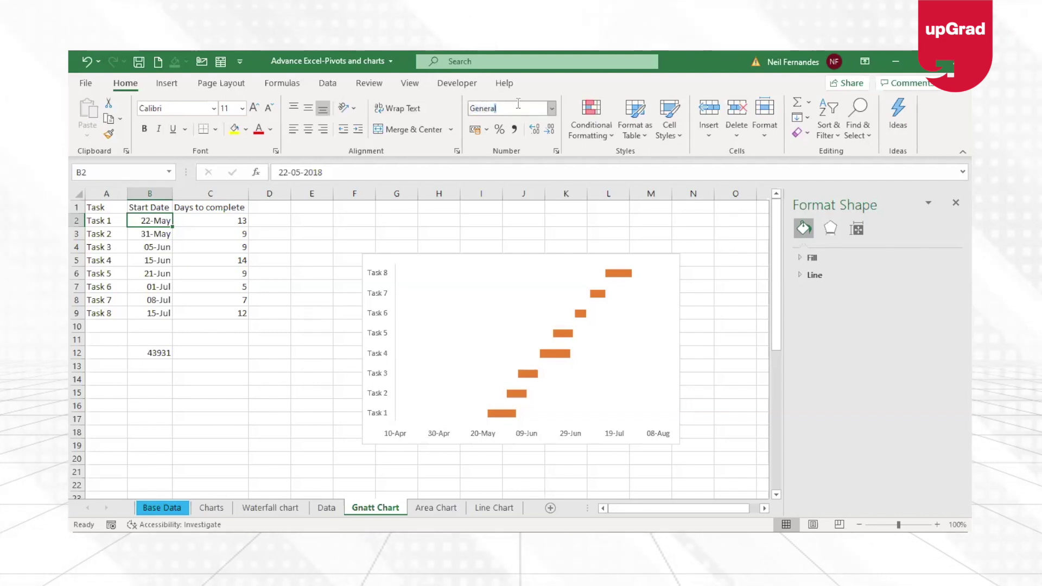
key(Return)
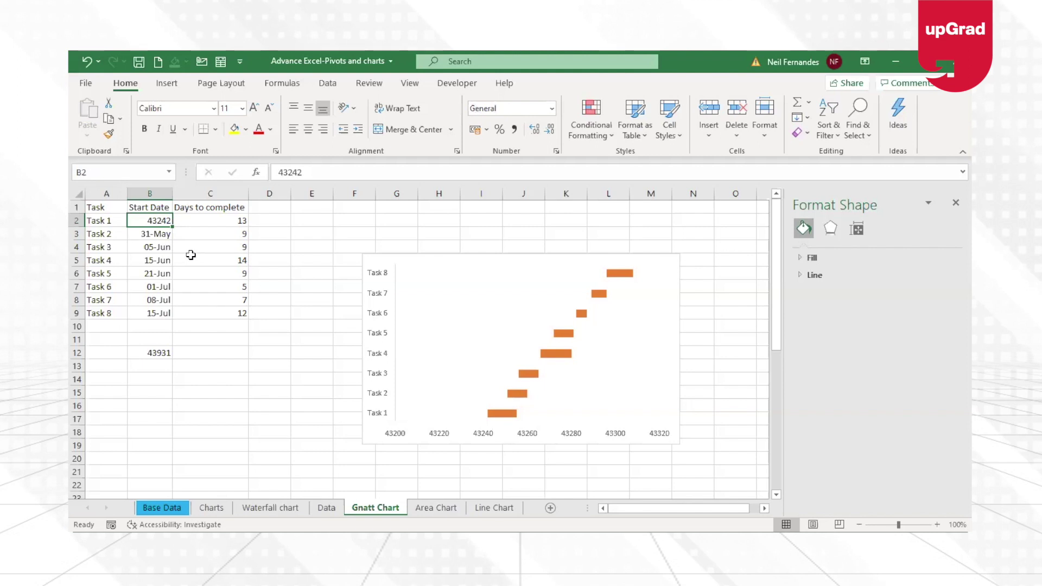
- Clear B12, then undo with Ctrl+Z to restore 43931
click(157, 354)
key(Delete)
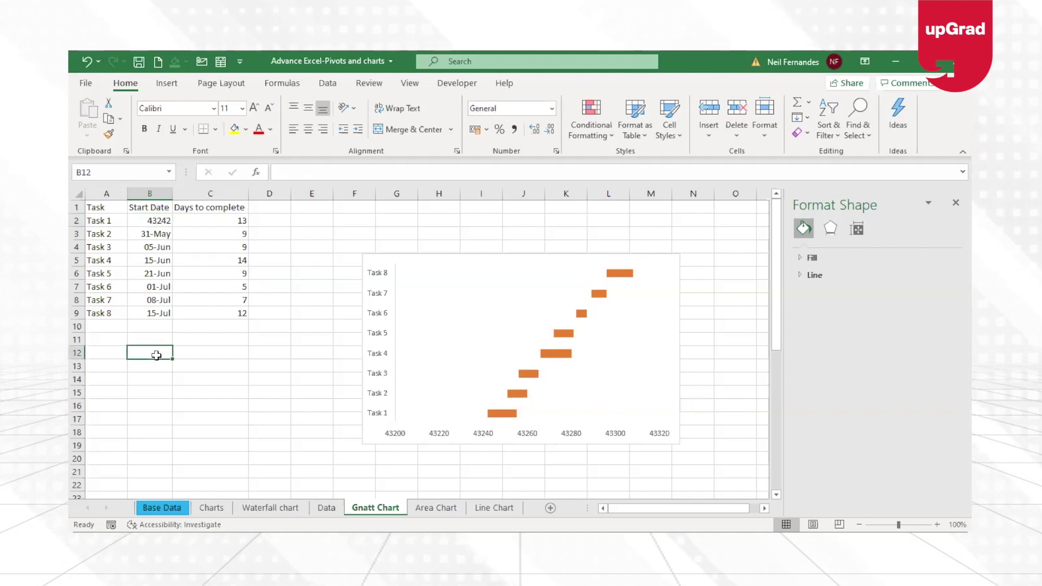
click(147, 223)
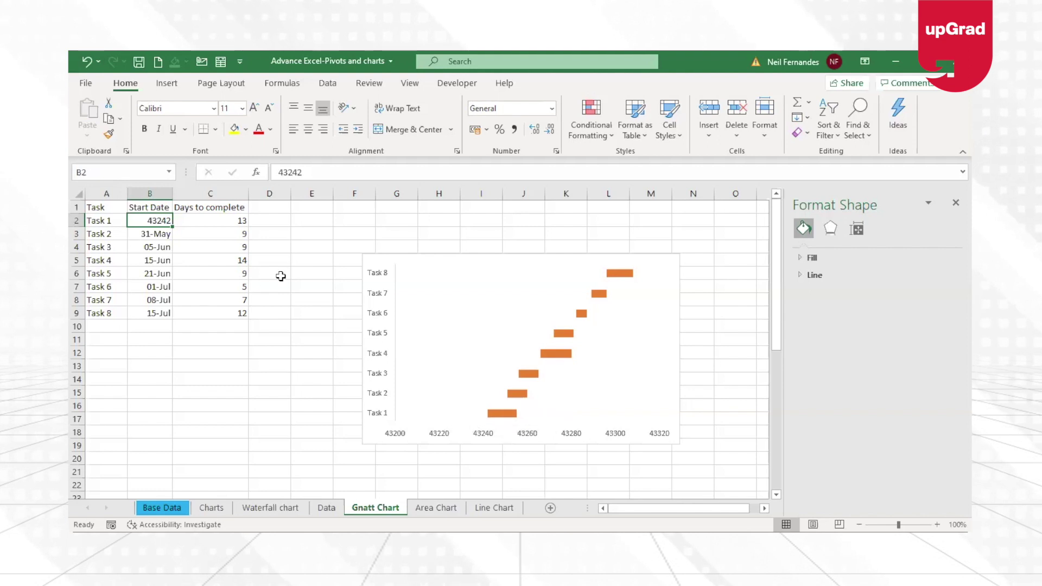
key(ctrl+z)
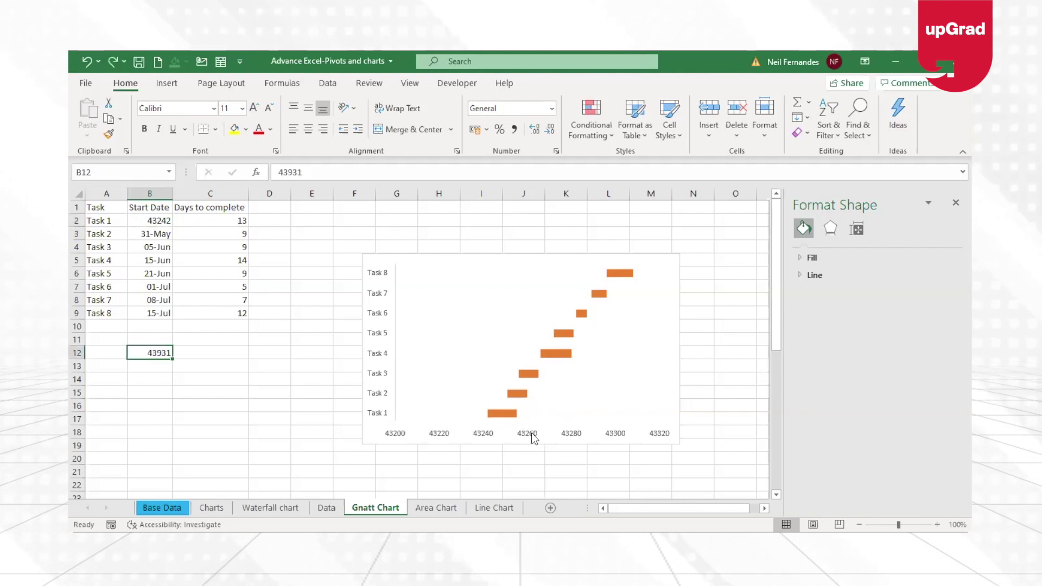
- Set the date axis minimum bound to 43242 so Task 1's bar starts at the left edge
click(533, 435)
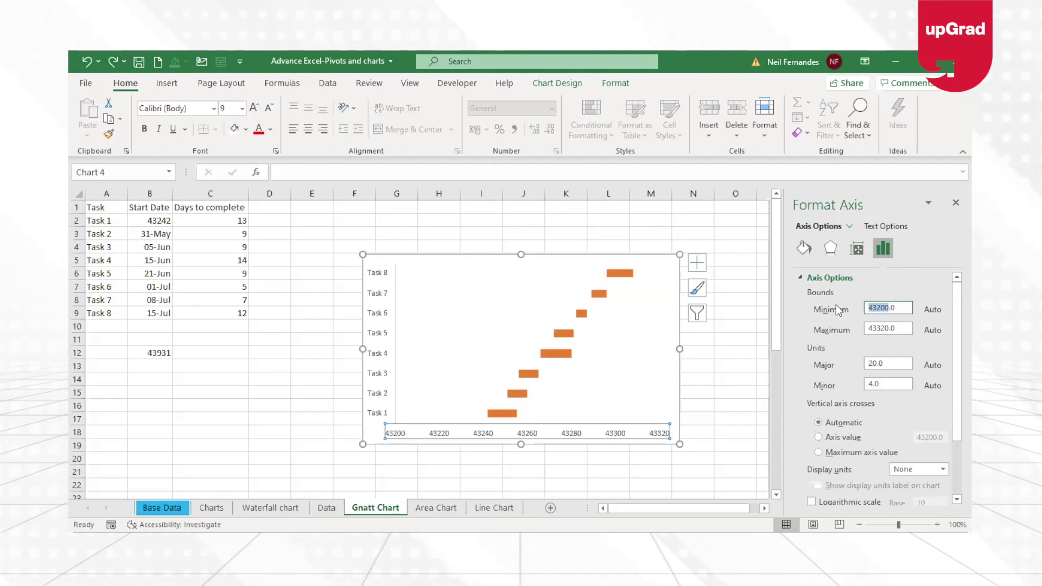
text(432)
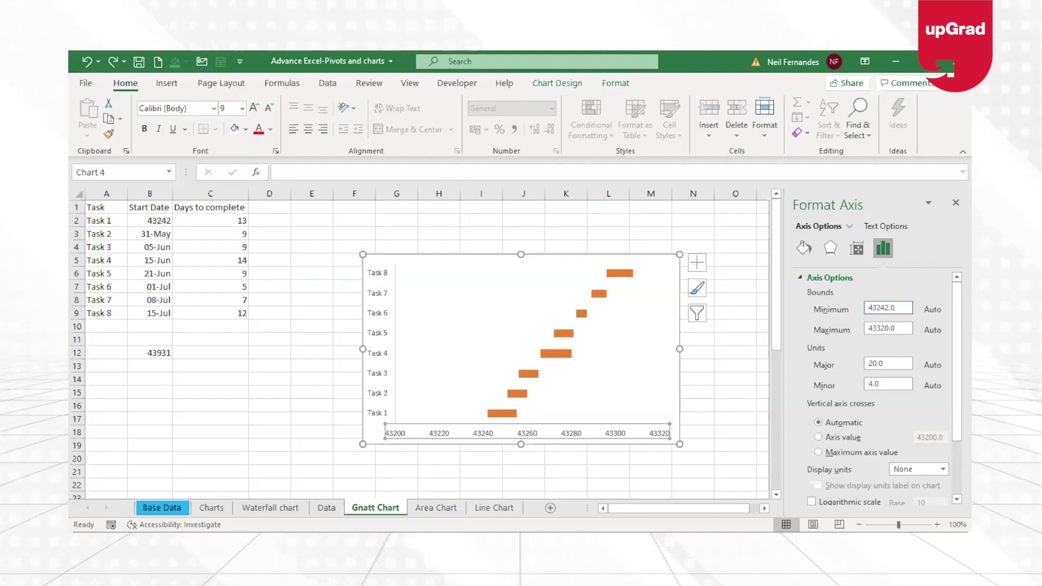
key(Return)
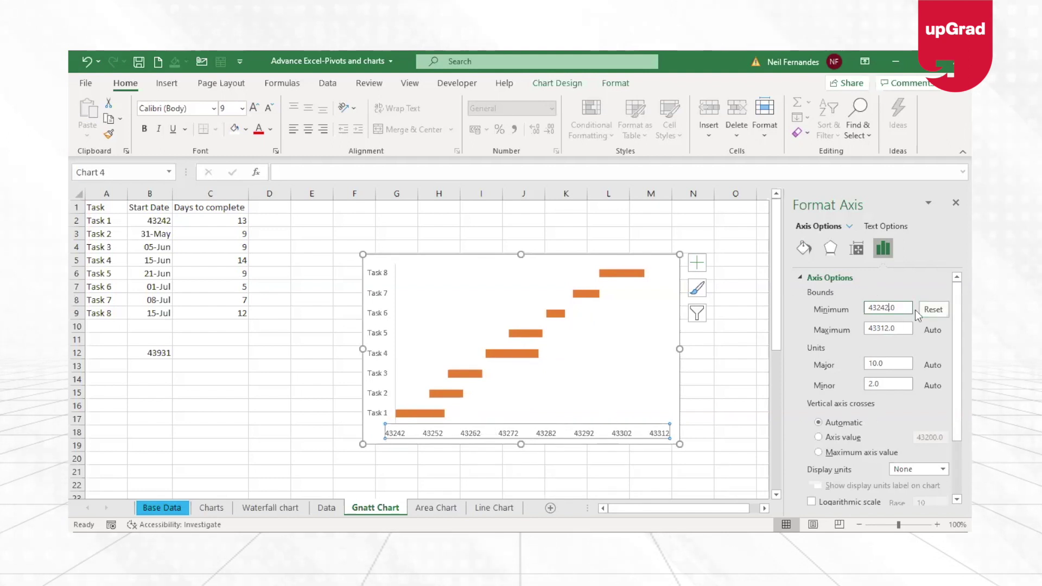
click(729, 379)
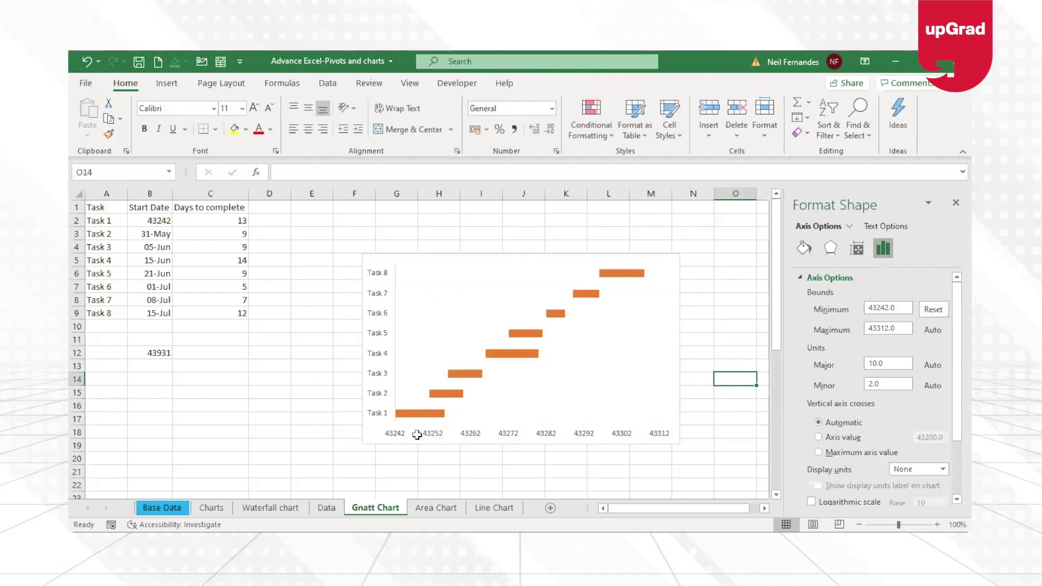
- Copy B3's date format onto B2 with Format Painter so Task 1's start shows 22-May
click(159, 234)
click(108, 133)
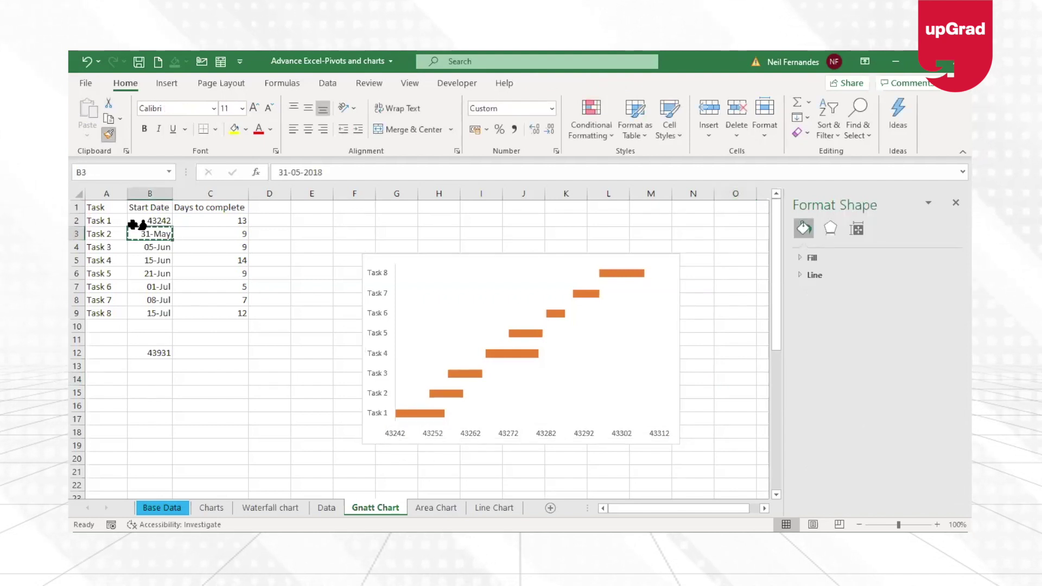
click(152, 220)
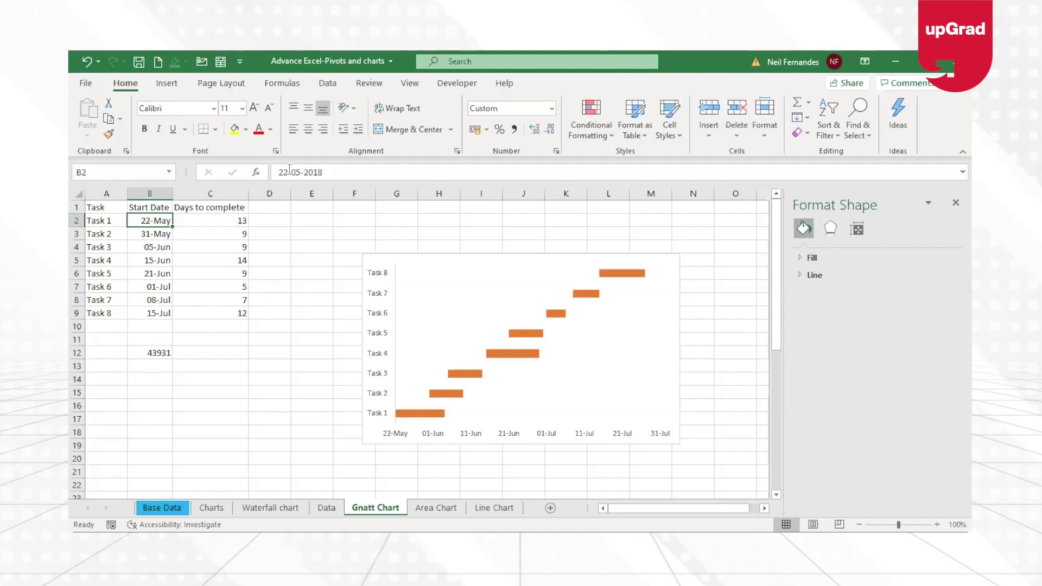
- Copy the 22-May date from B2 into B13, preview it as General (43242), then undo
key(ctrl+c)
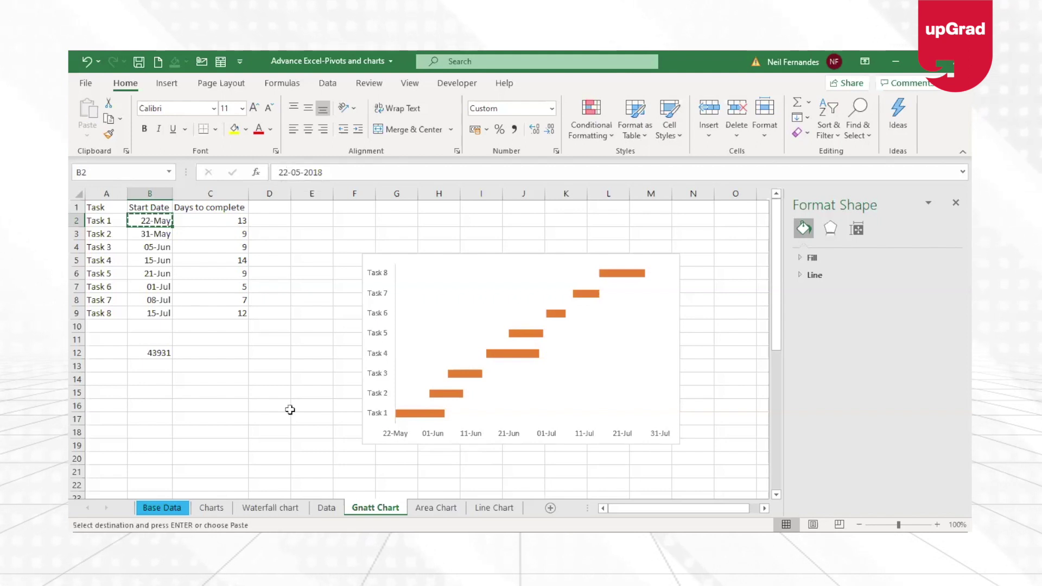
click(158, 369)
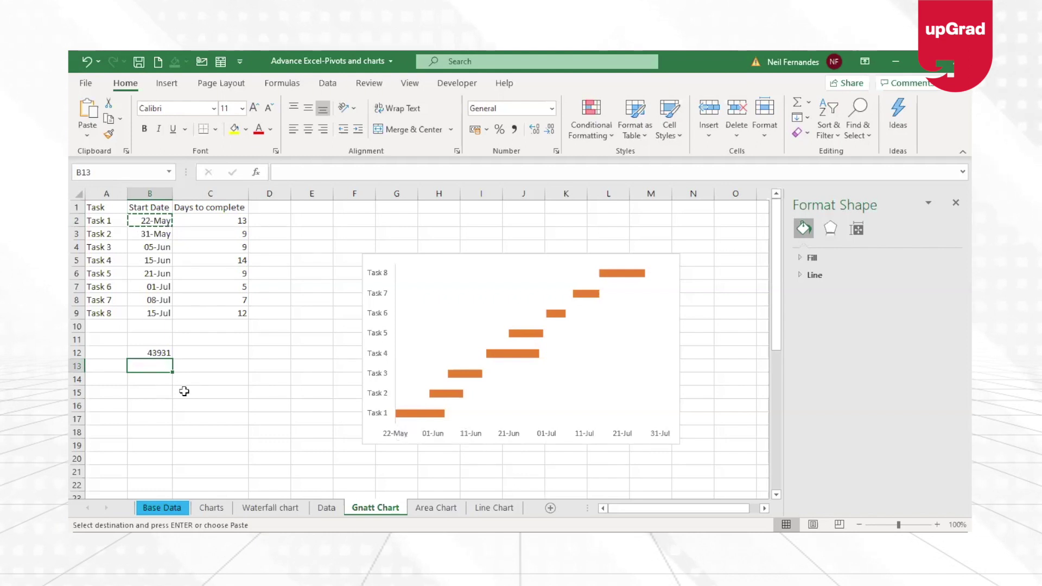
key(ctrl+v)
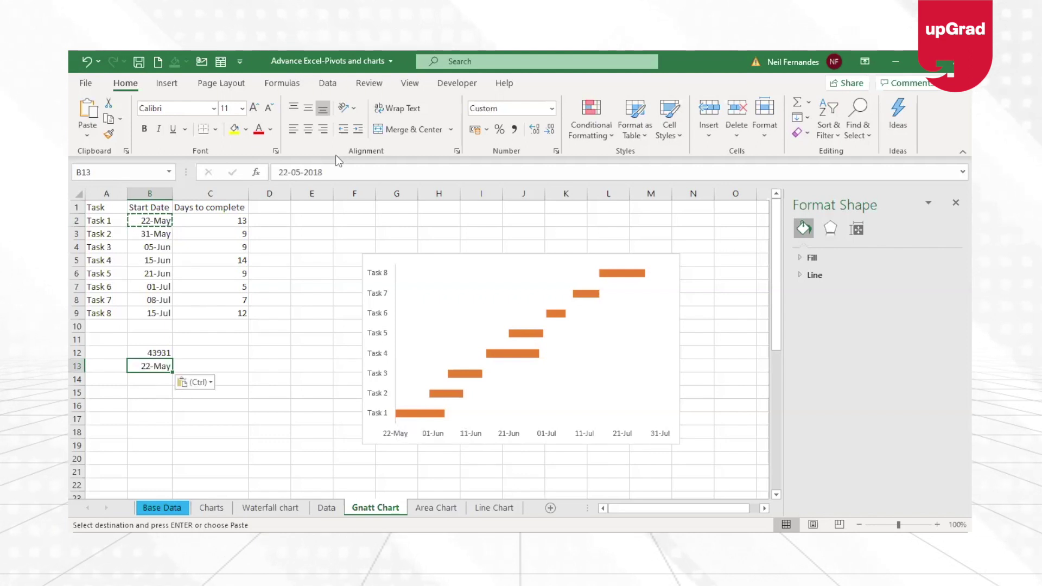
click(535, 108)
key(Escape)
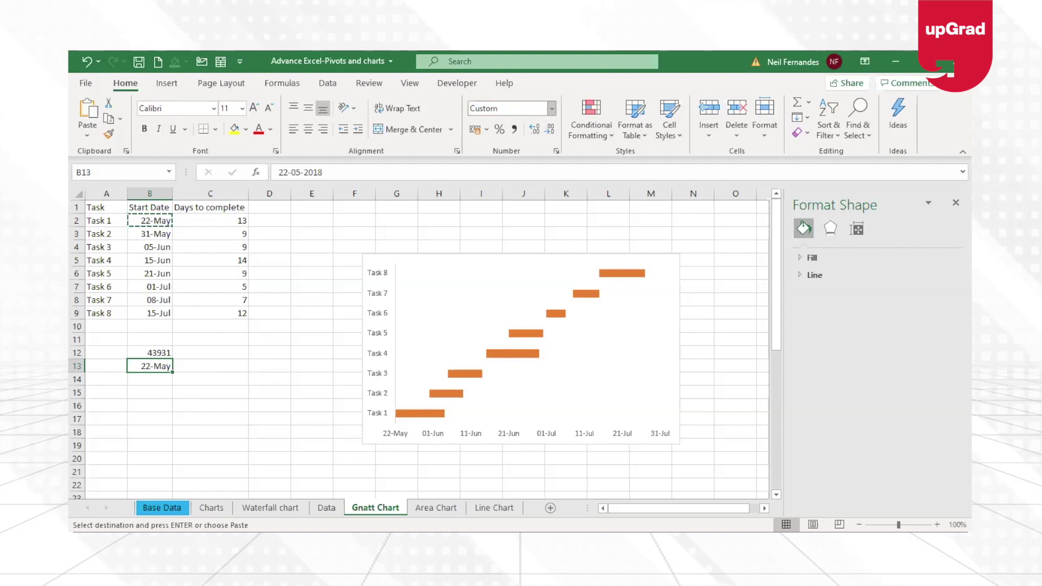
key(Escape)
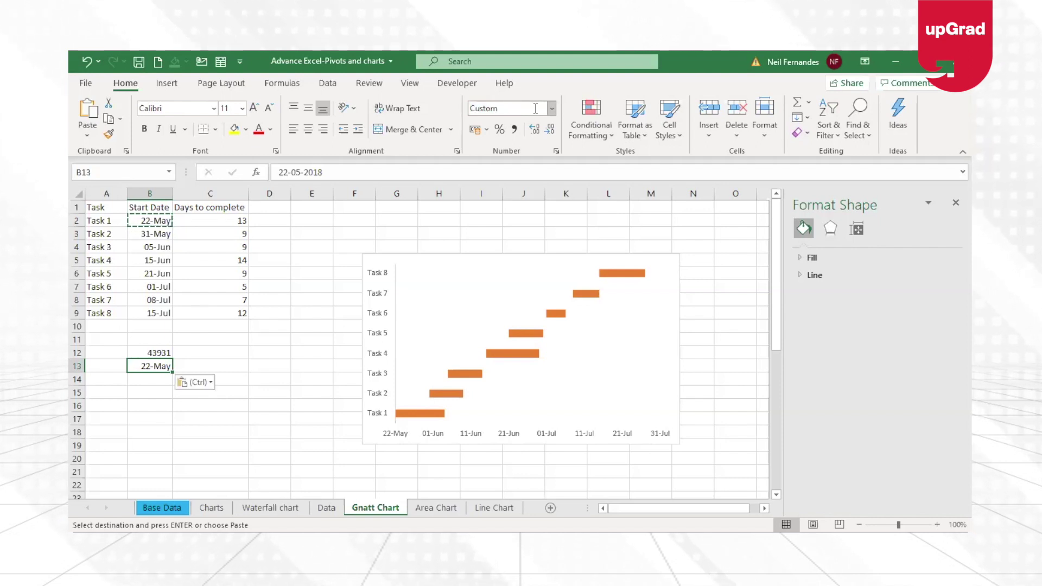
click(503, 105)
text(General)
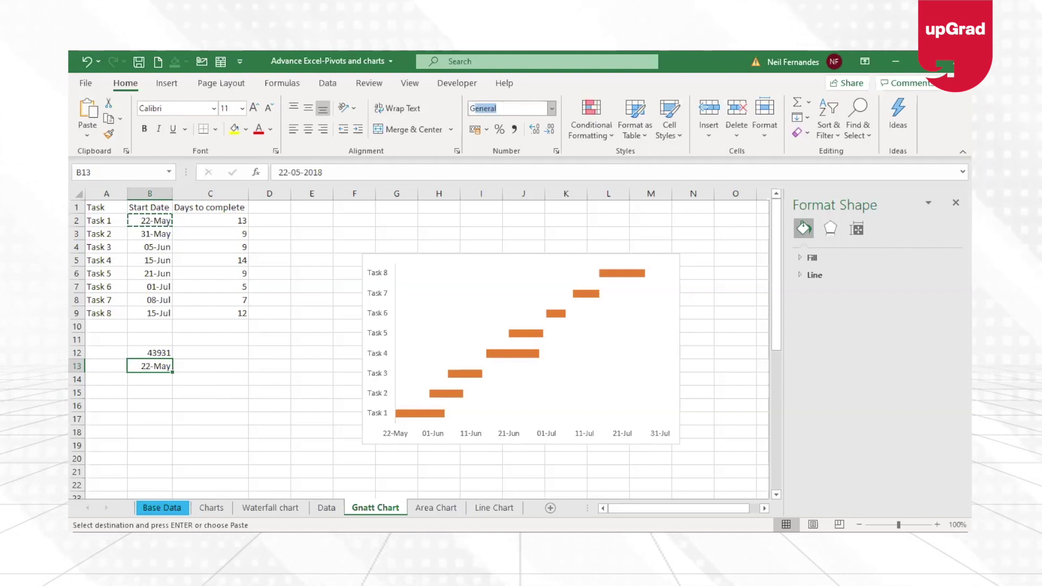
key(Return)
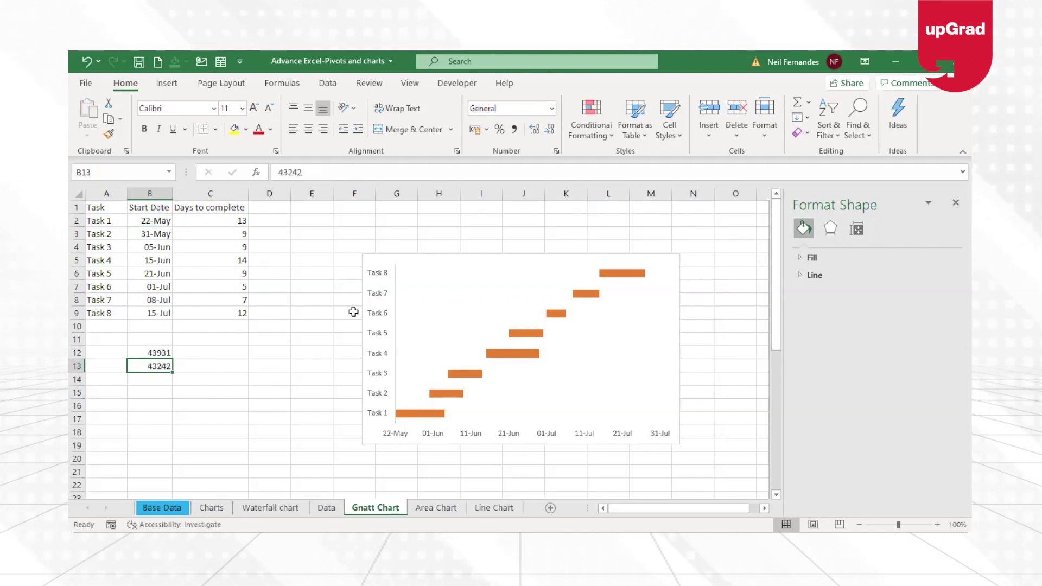
key(ctrl+z)
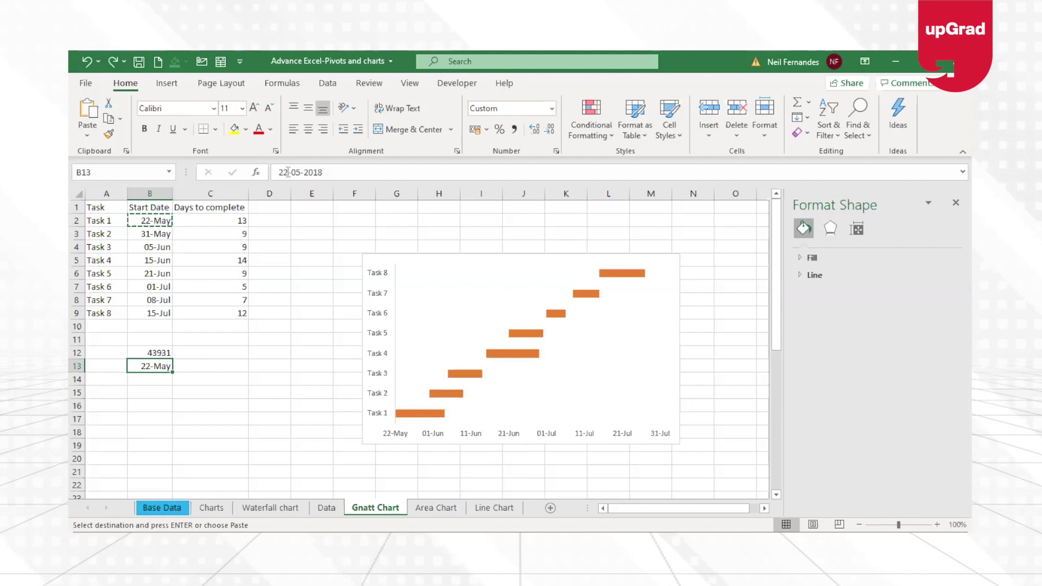
- Change B13 to 20-05-2018 and format it as General to show 43240
click(288, 172)
key(BackSpace)
text(0)
key(Return)
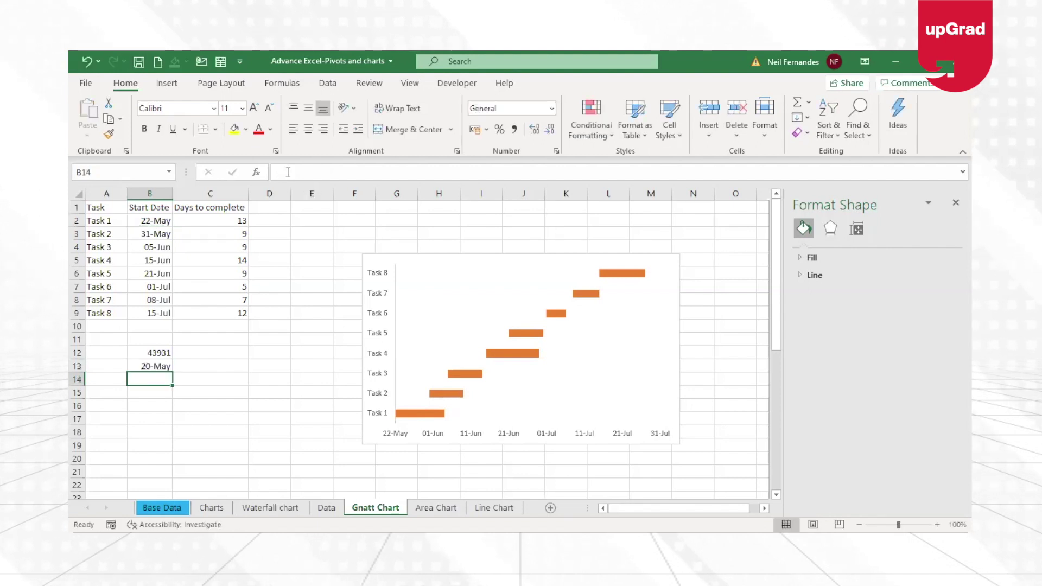
click(159, 351)
click(155, 366)
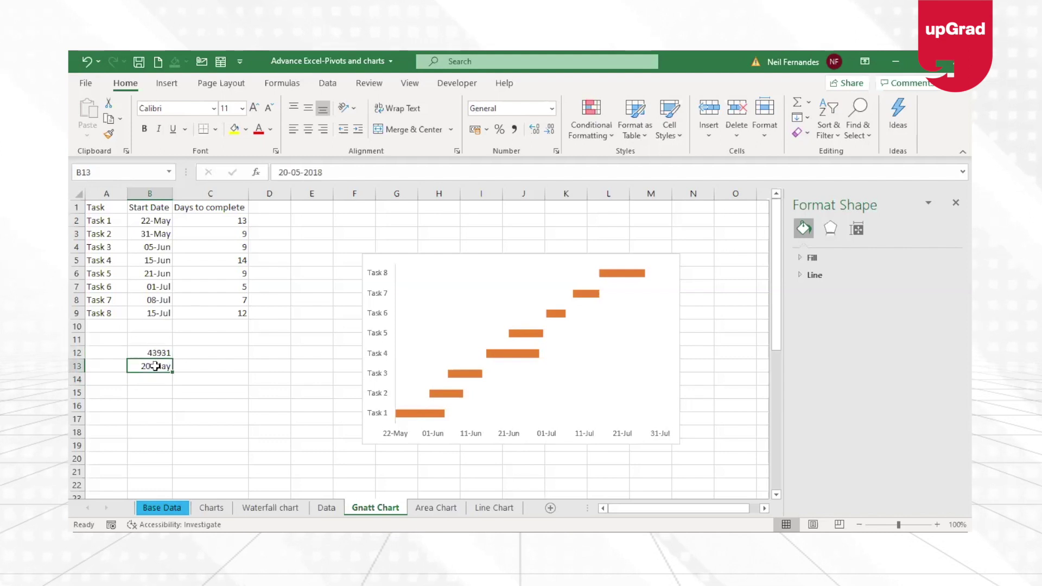
click(486, 108)
text(General)
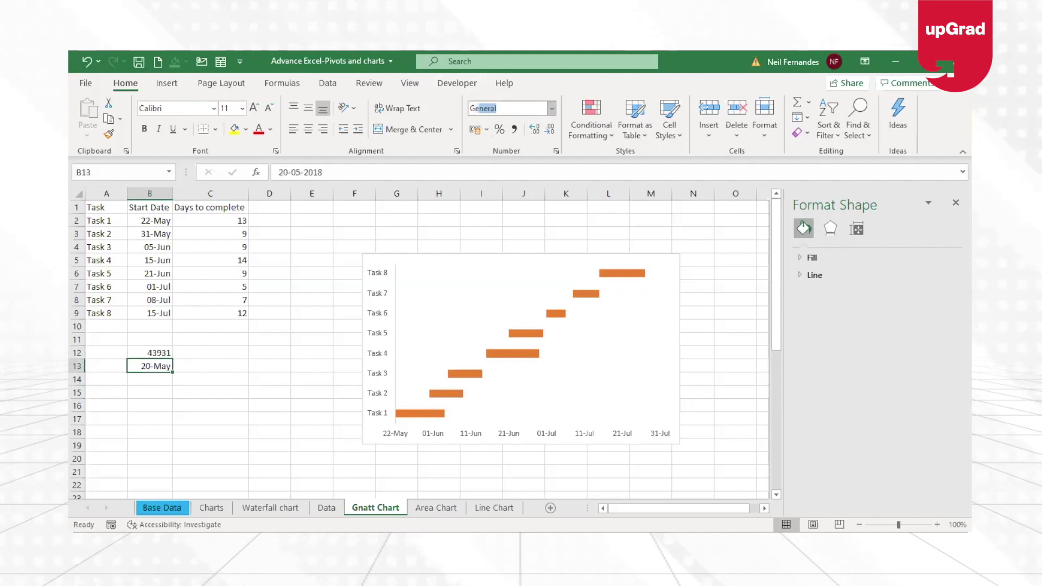
key(Return)
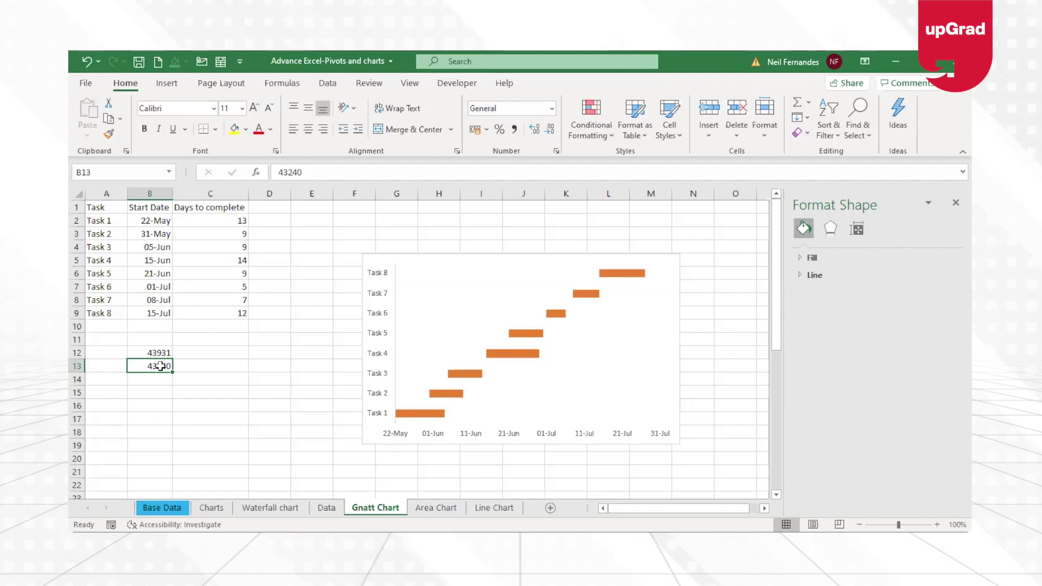
- Set the date axis minimum bound to 43240 so the timeline starts at 20-May
click(513, 434)
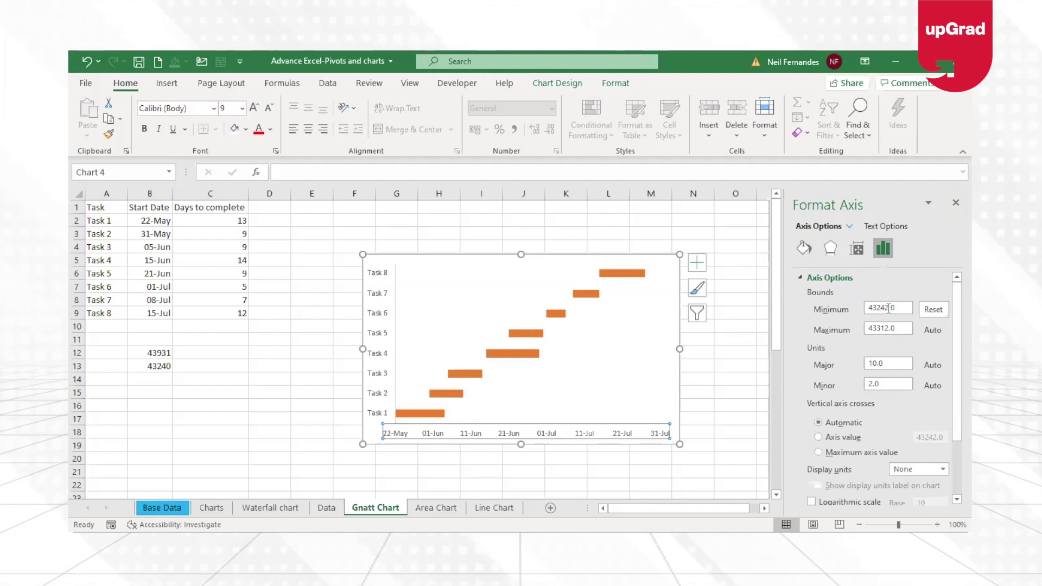
click(889, 308)
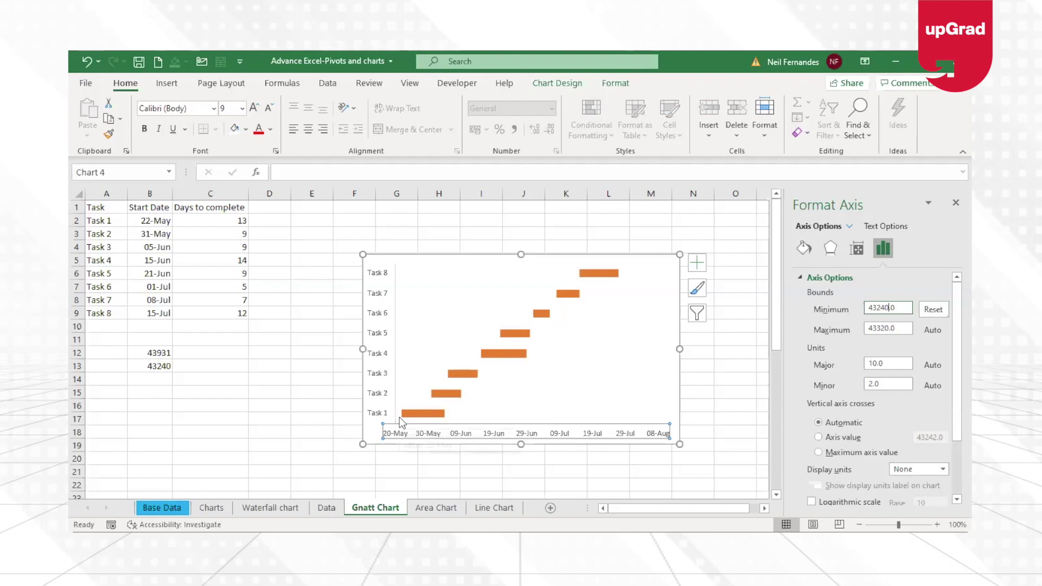
click(320, 458)
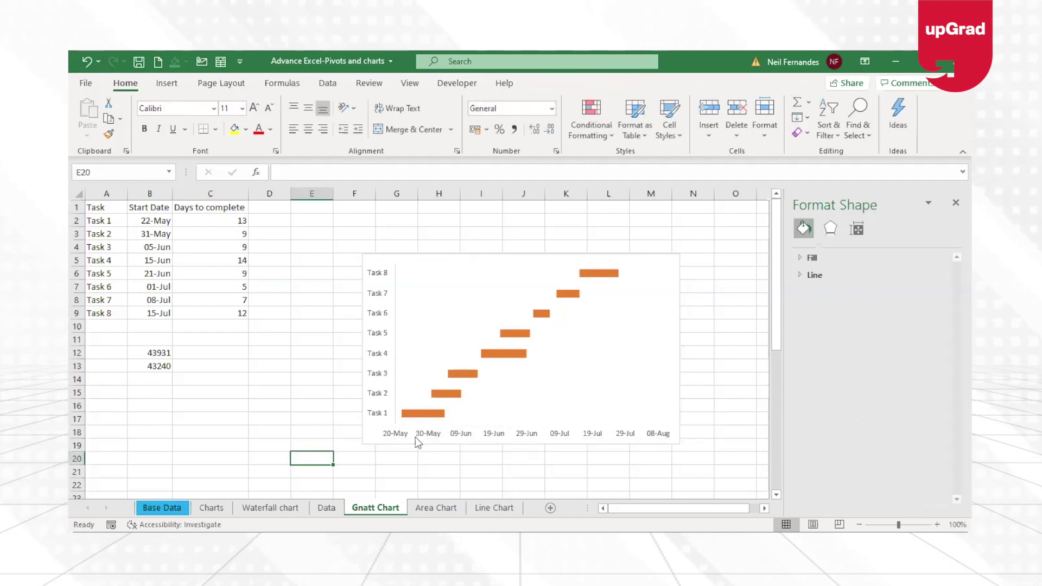
mouse_move(409, 414)
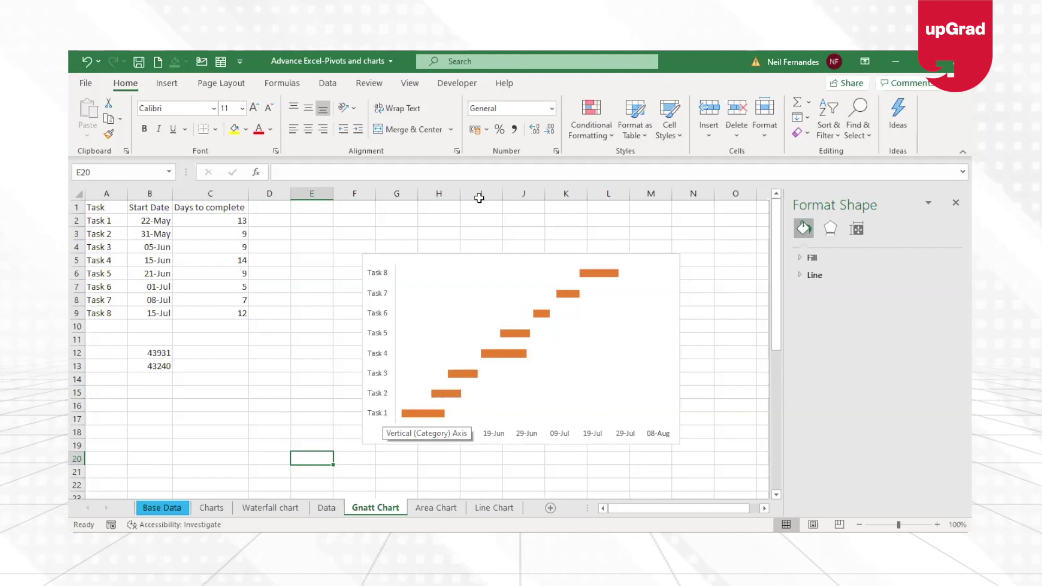
- Turn on Categories in reverse order for the task axis, putting Task 1 at the top
click(379, 314)
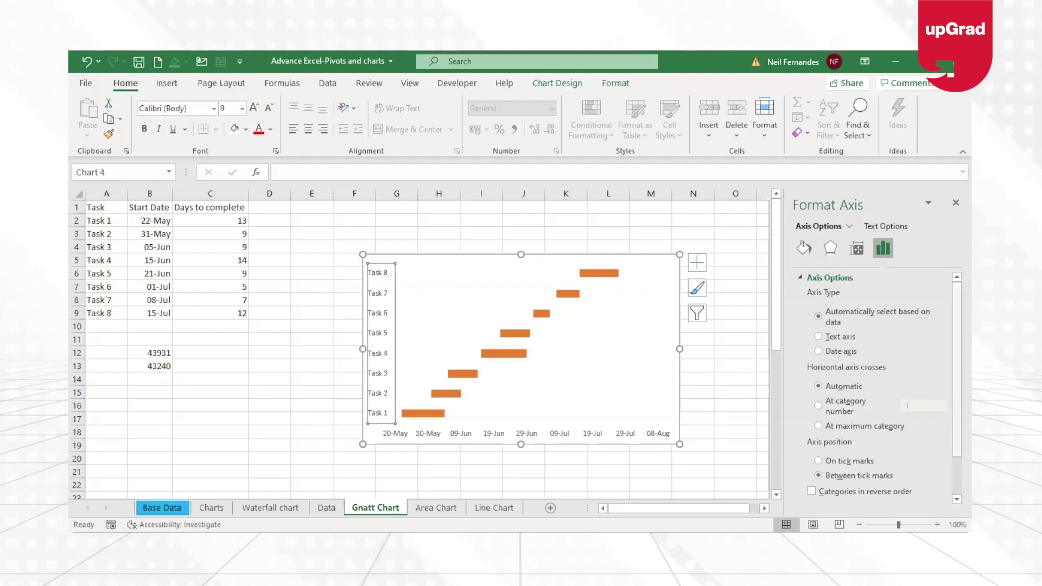
scroll(905, 445, down, 2)
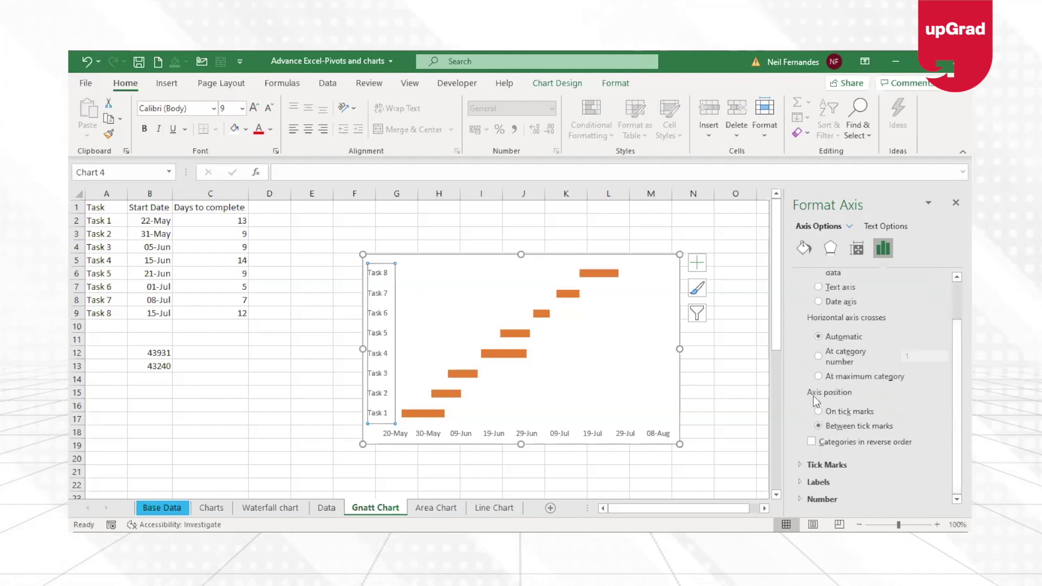
click(812, 442)
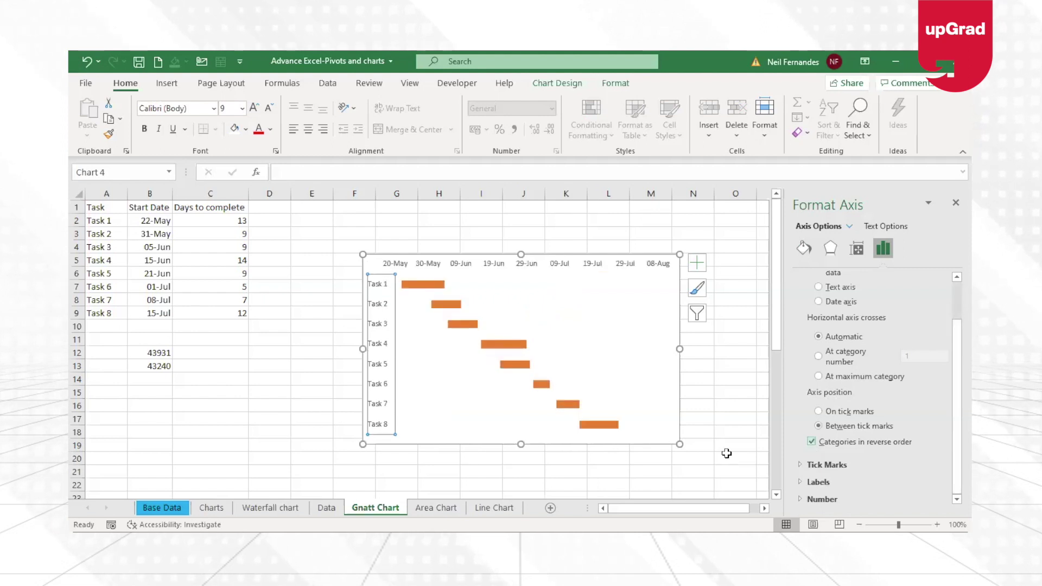
click(741, 410)
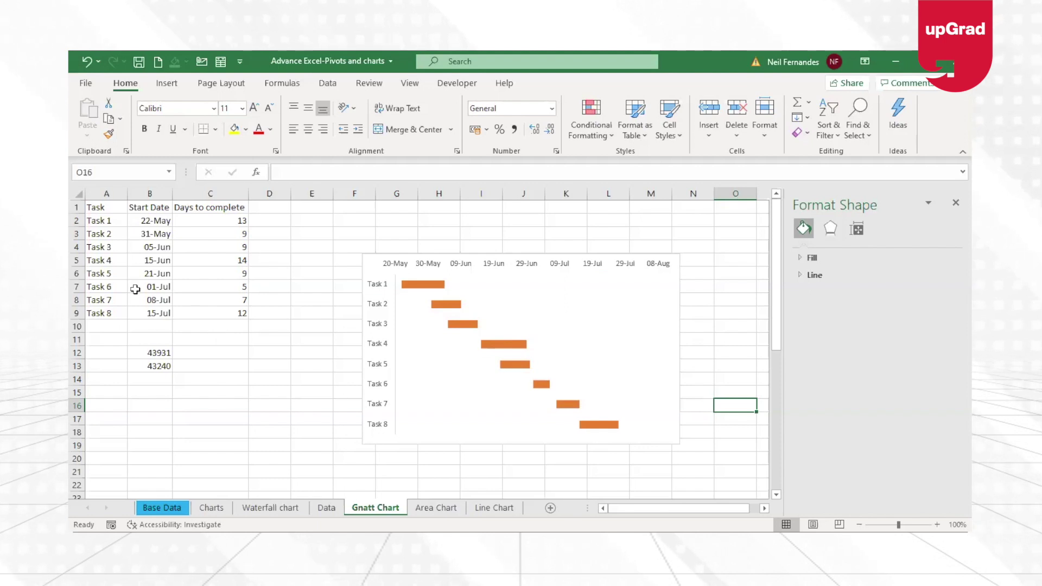
- Check Task 8's 15-Jul start date, its 12-day duration, and the date axis bounds
click(142, 312)
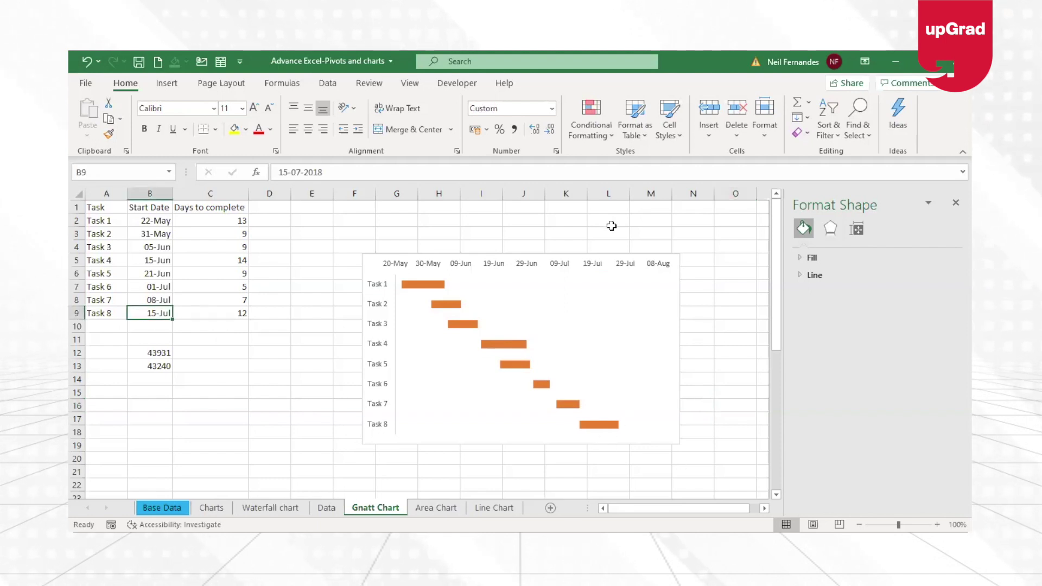
click(241, 311)
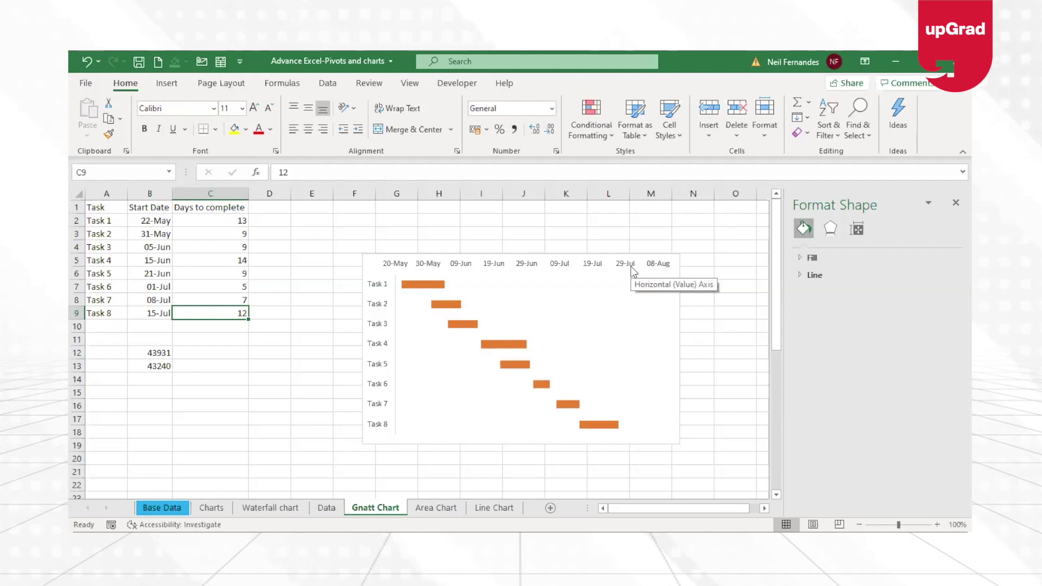
click(665, 269)
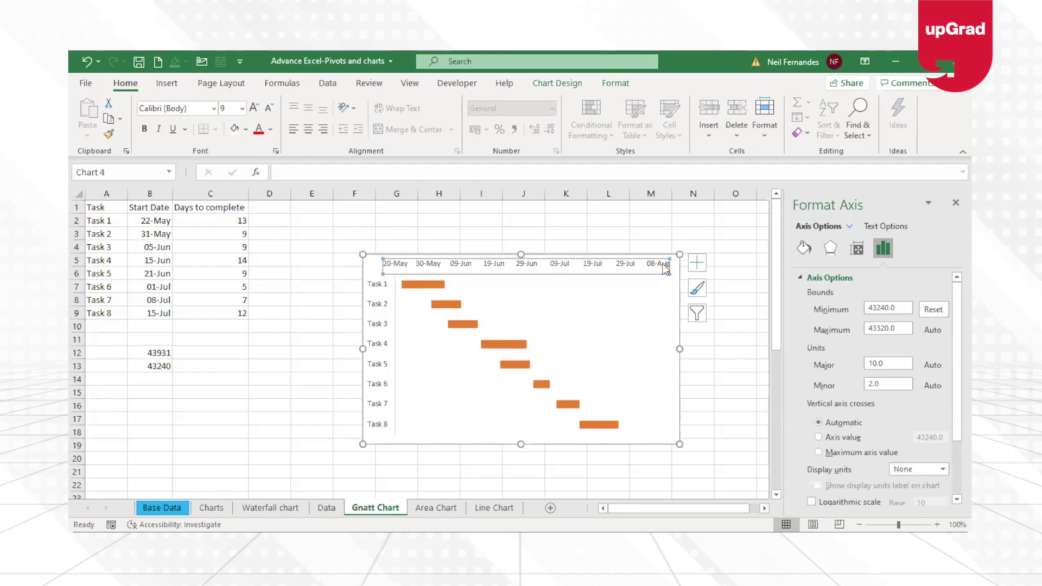
- Copy Task 8's start date into B14 and format it as General to show 43296
click(155, 313)
key(ctrl+c)
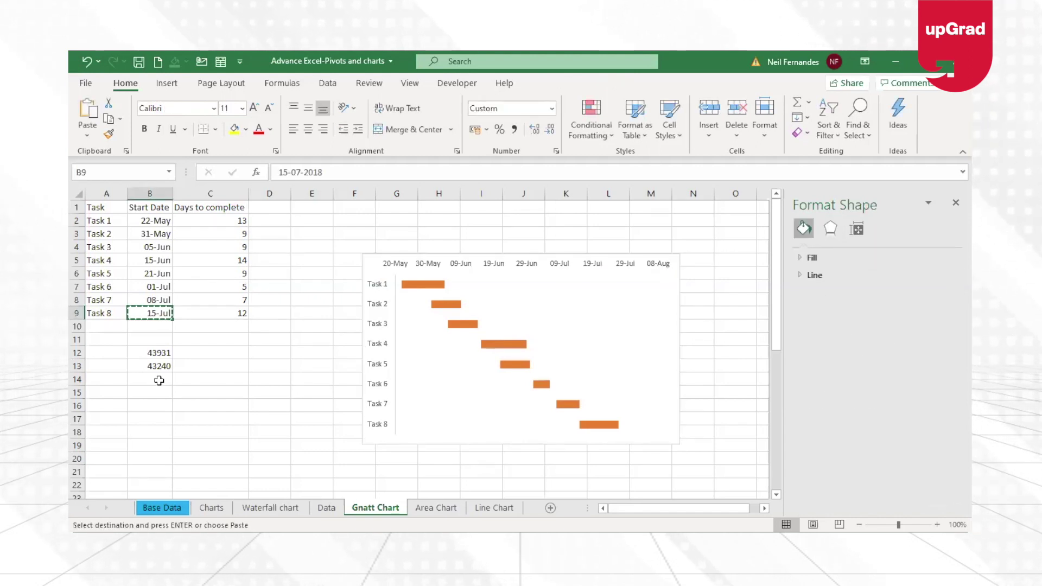
click(159, 381)
key(ctrl+v)
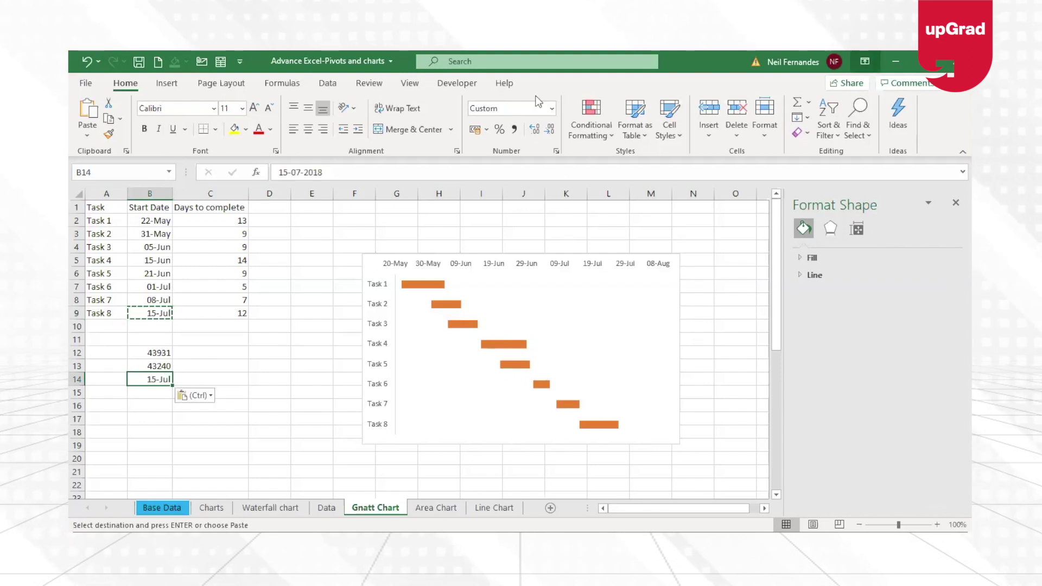
click(509, 109)
text(General)
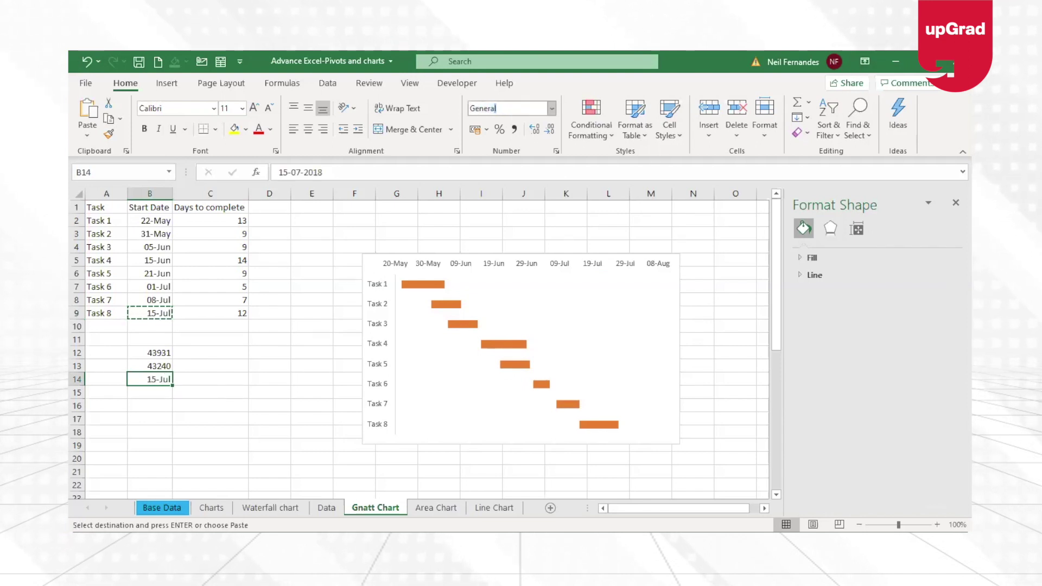
key(Return)
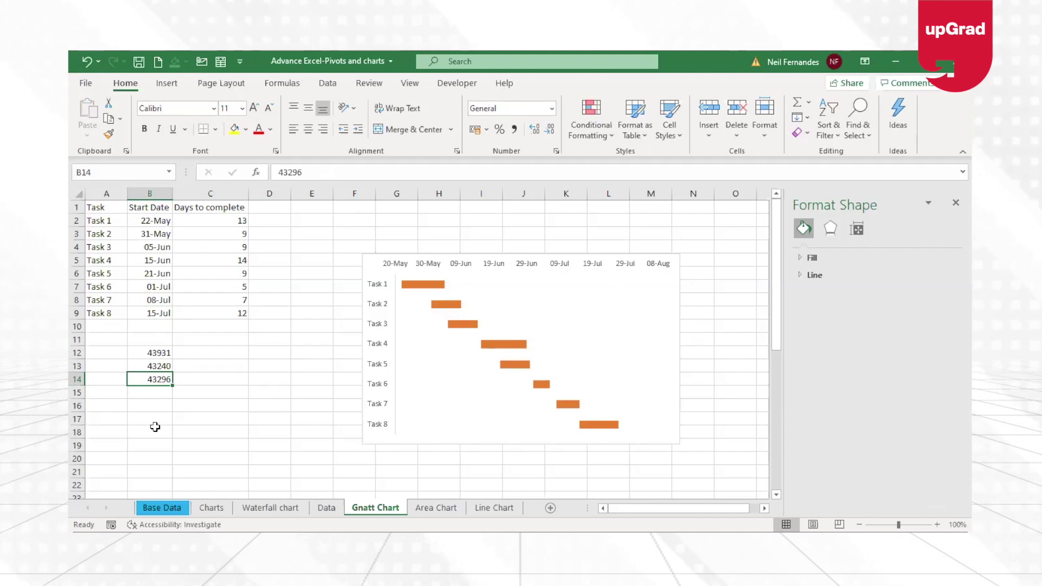
key(ctrl+z)
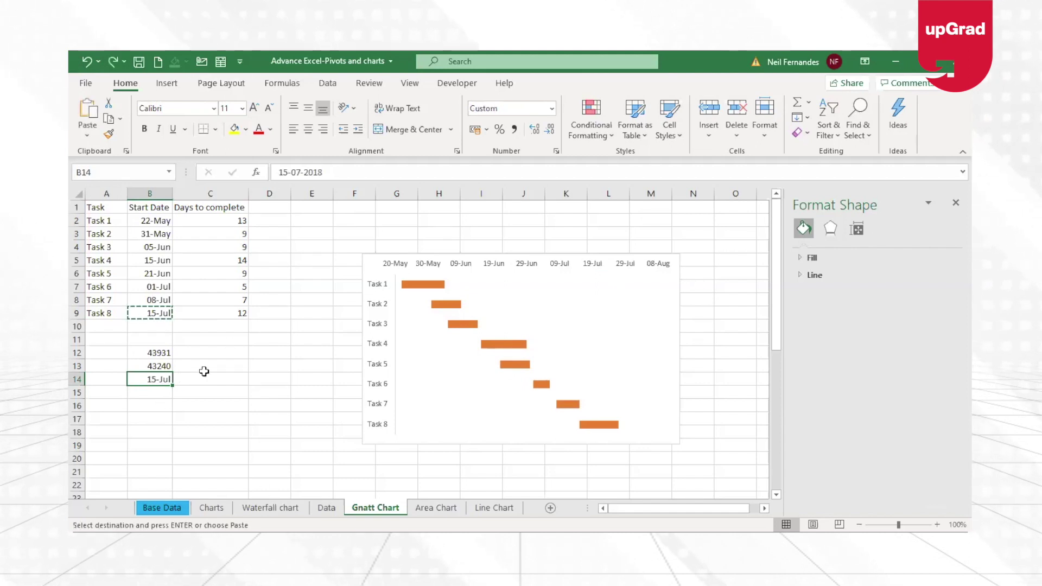
key(ctrl+y)
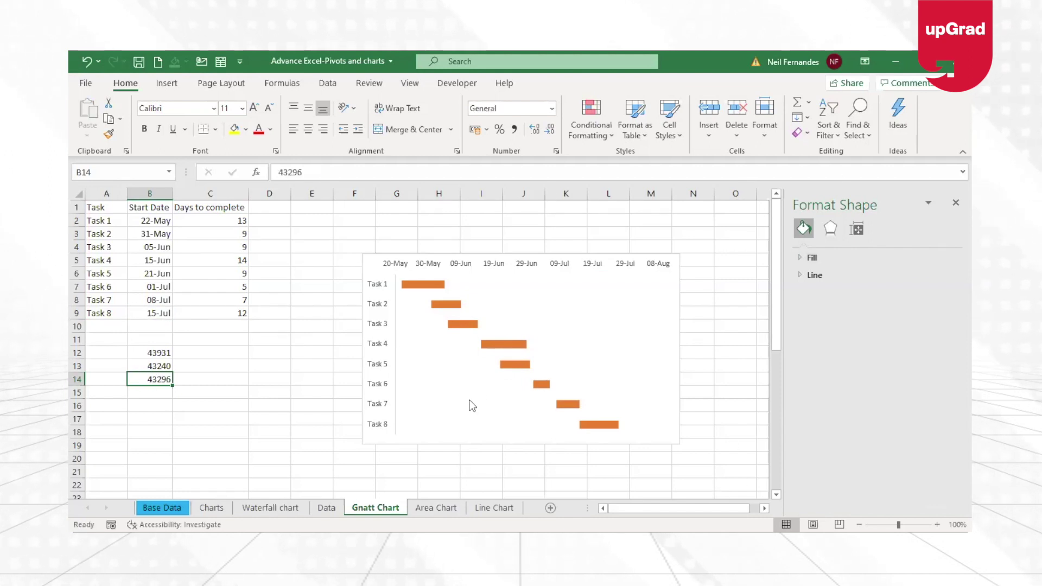
click(535, 267)
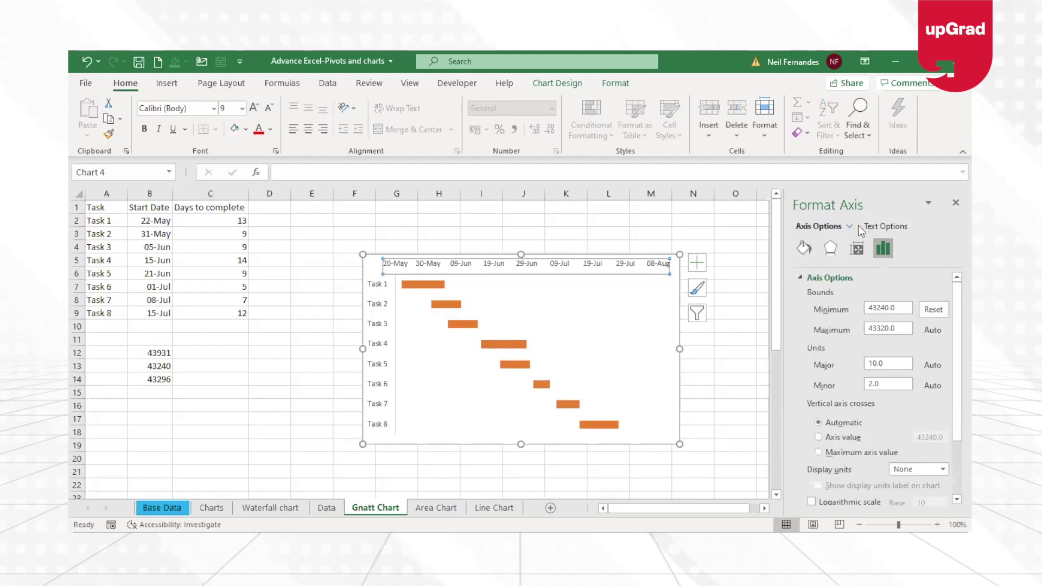
click(886, 328)
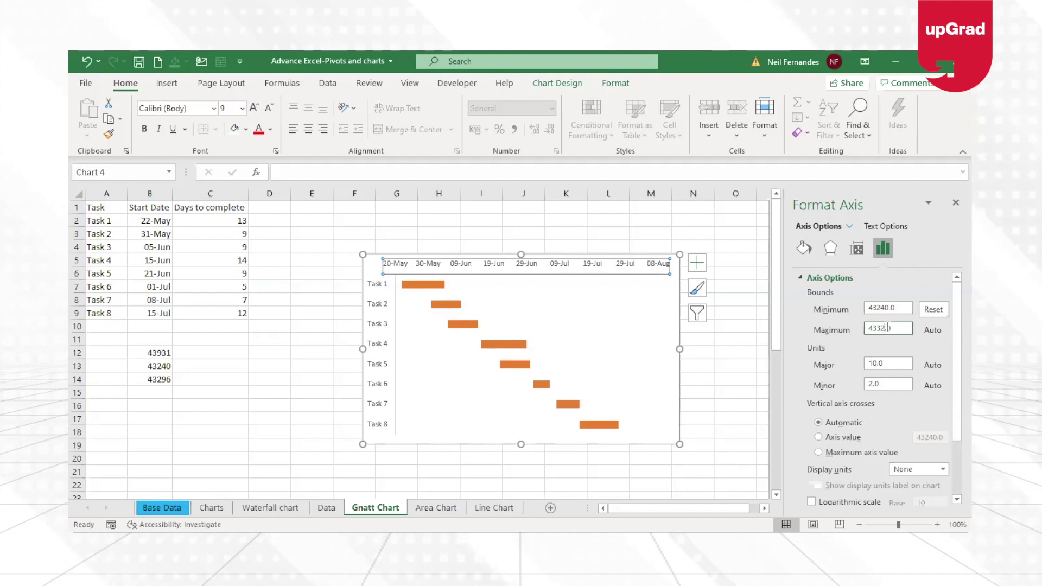
key(BackSpace)
key(BackSpace)
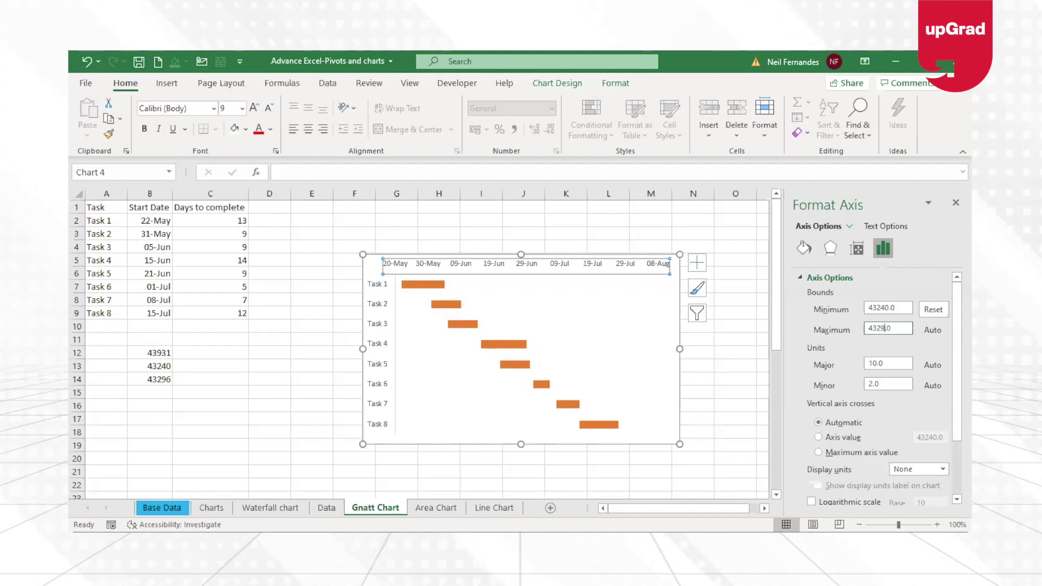
text(6)
key(Return)
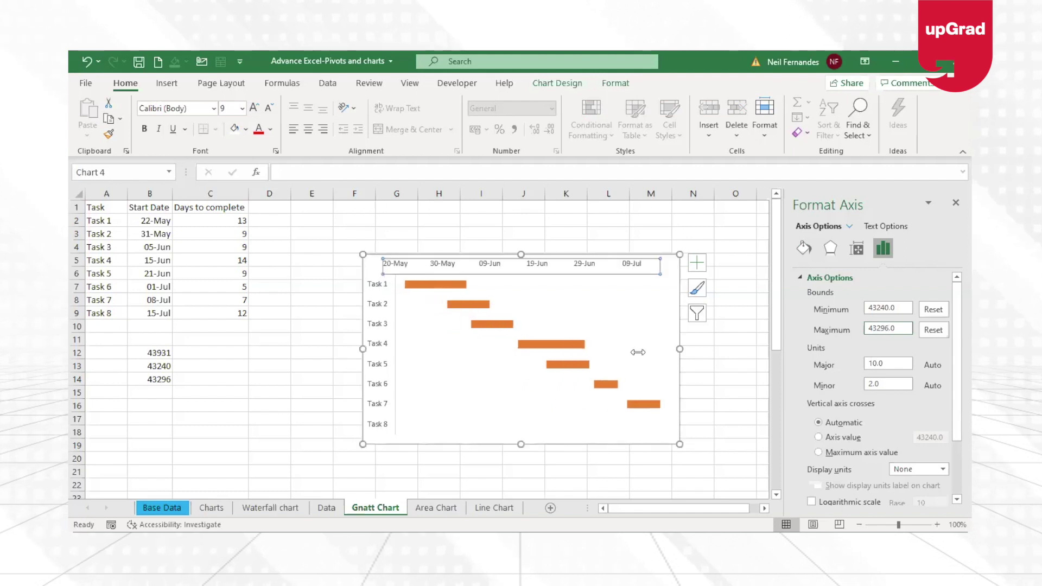
click(727, 415)
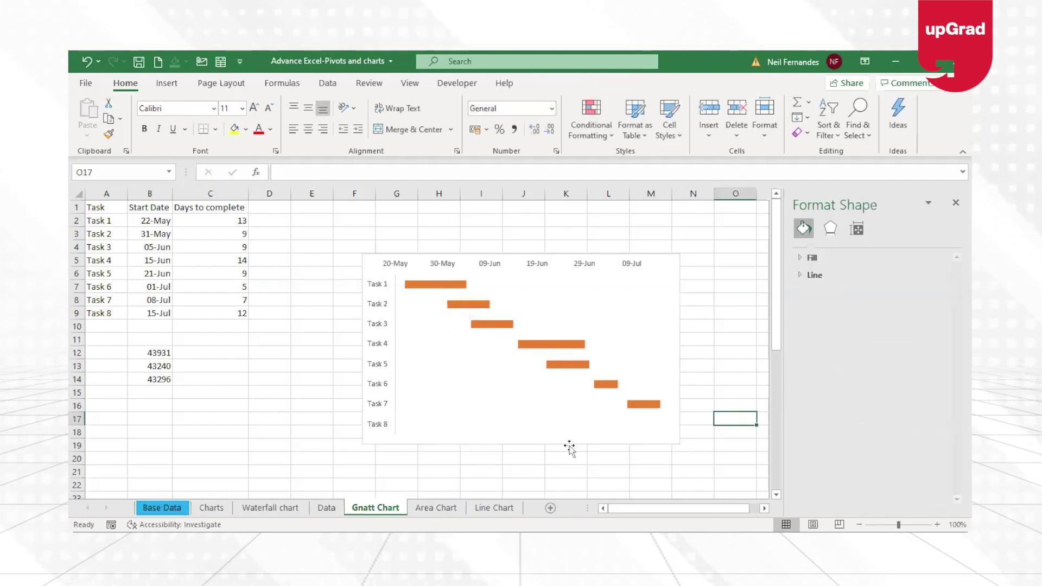
key(ctrl+z)
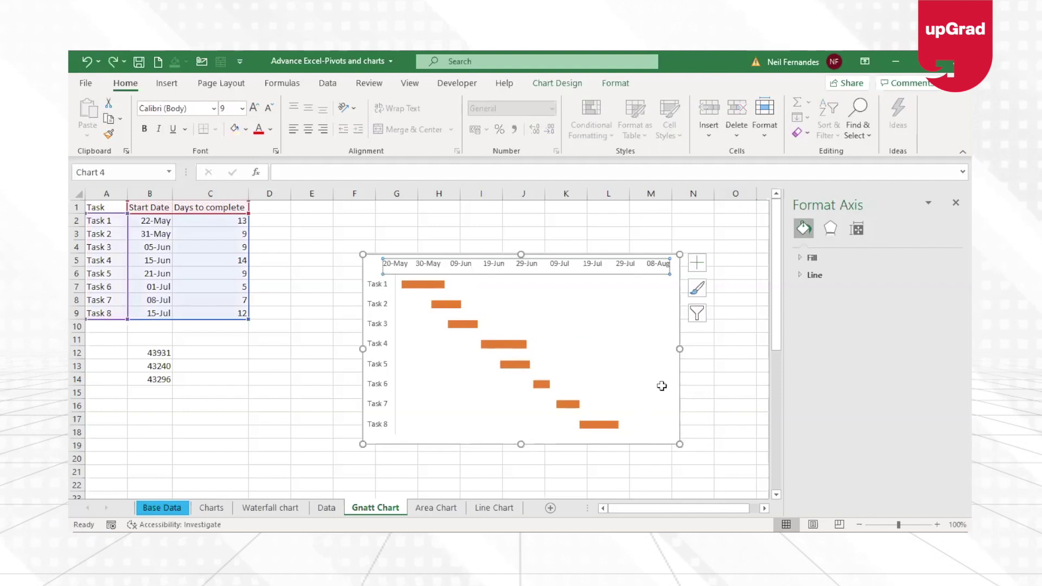
- Change B14's date to 29-07-2018 and display it in General format as 43310
click(153, 376)
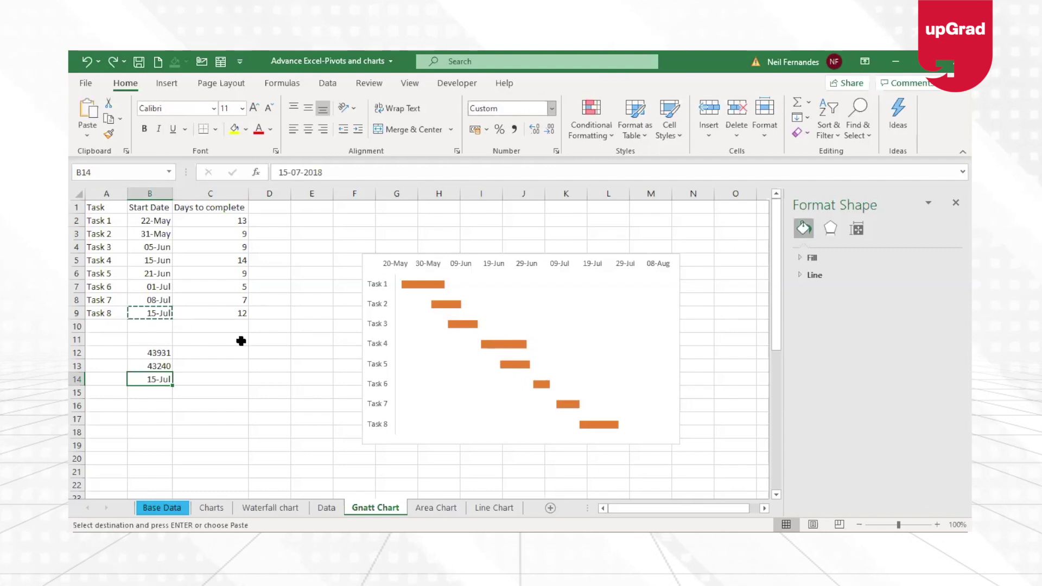
click(289, 173)
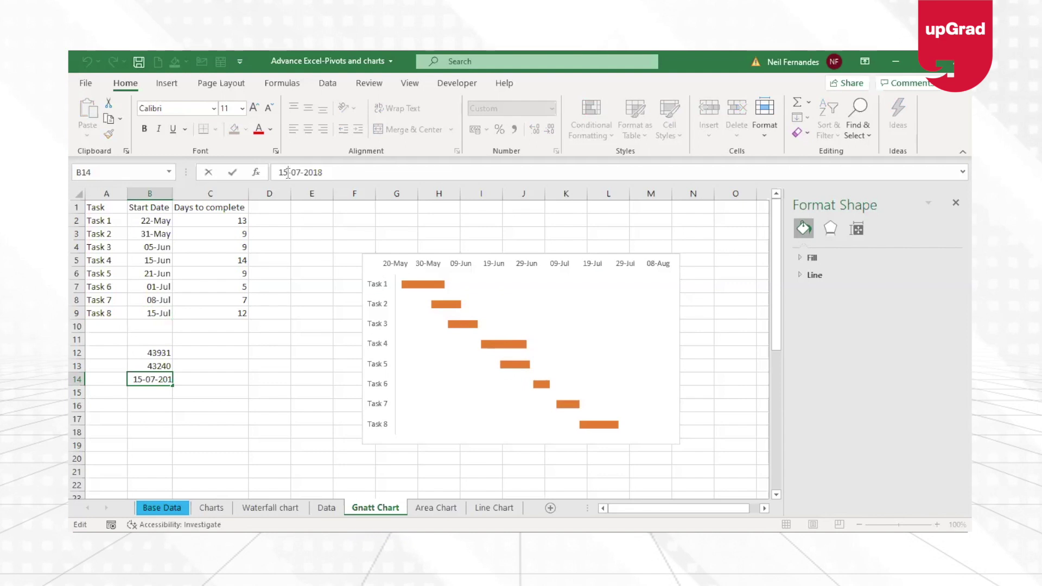
key(BackSpace)
key(BackSpace)
text(29)
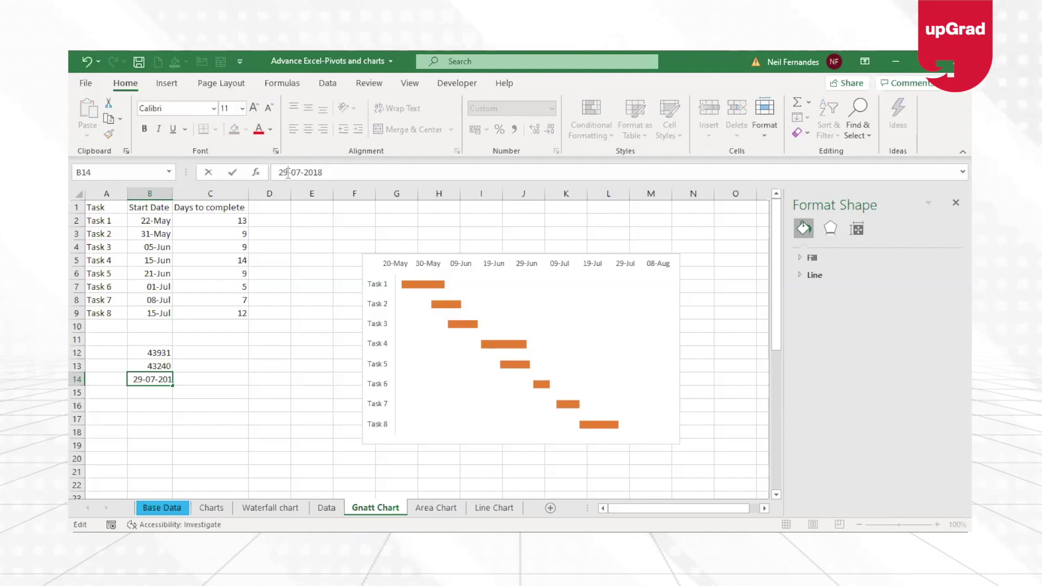
key(Return)
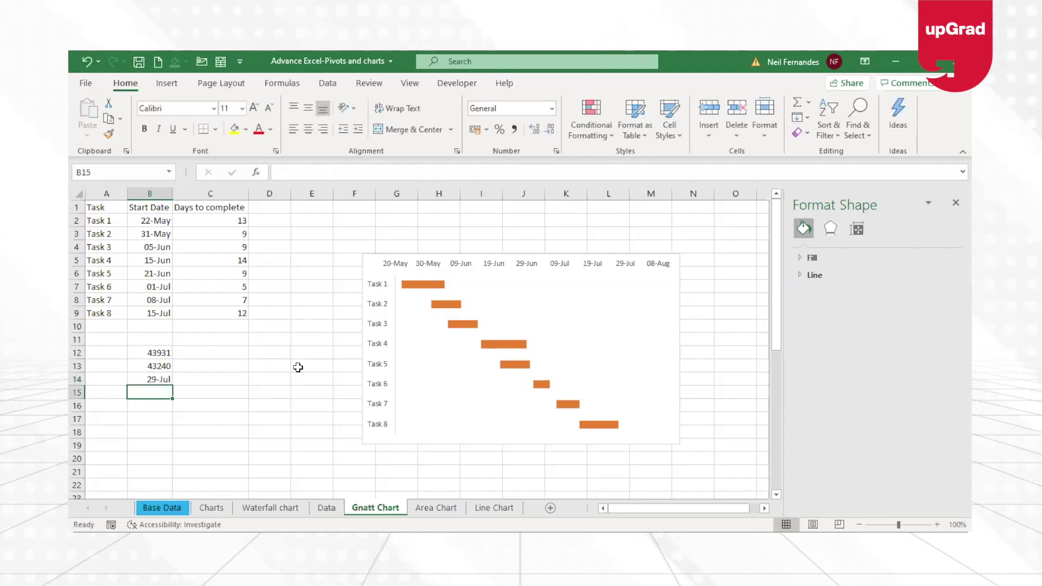
click(145, 378)
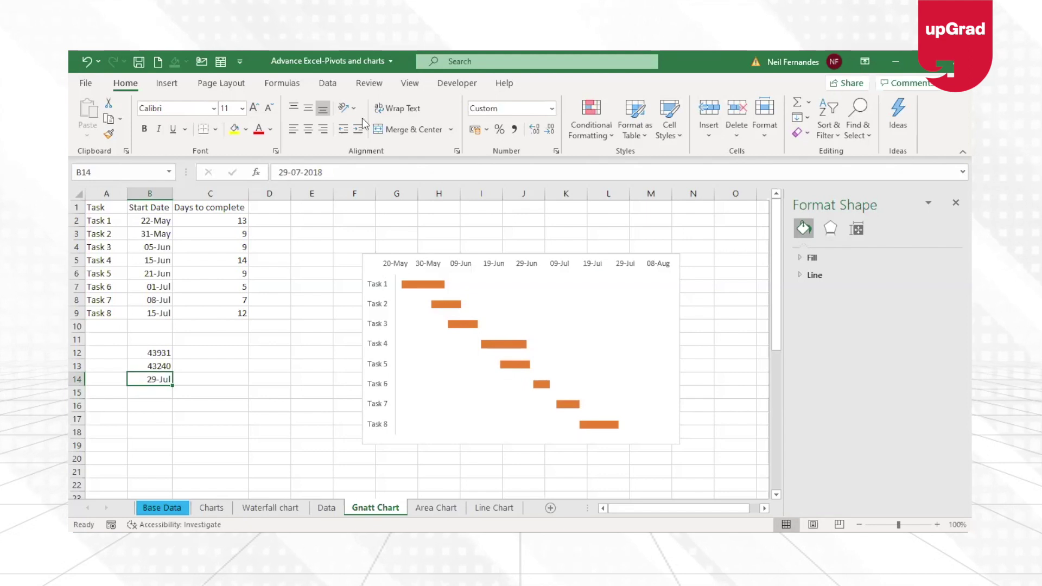
click(482, 112)
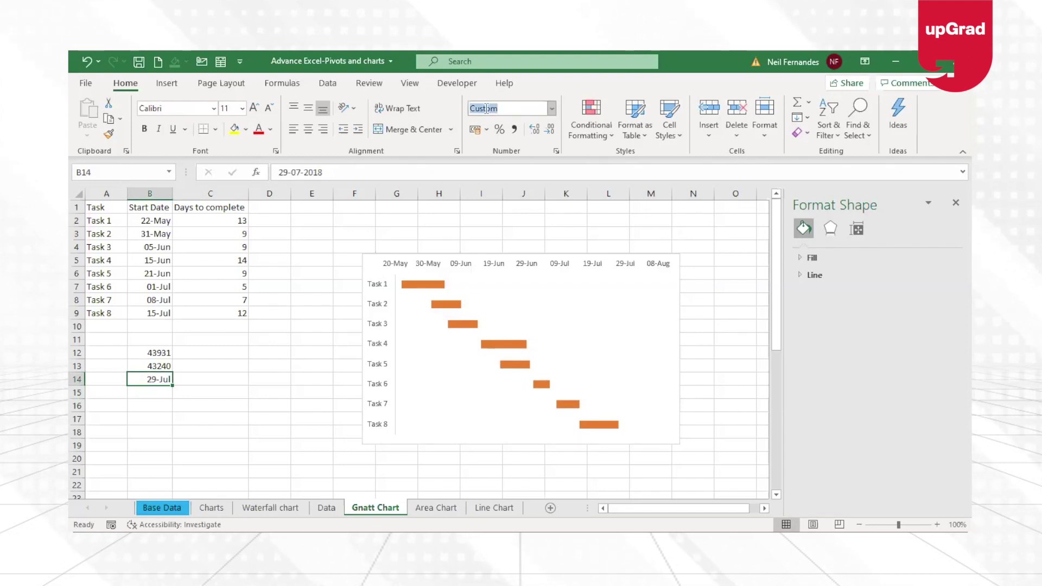
text(General)
key(Return)
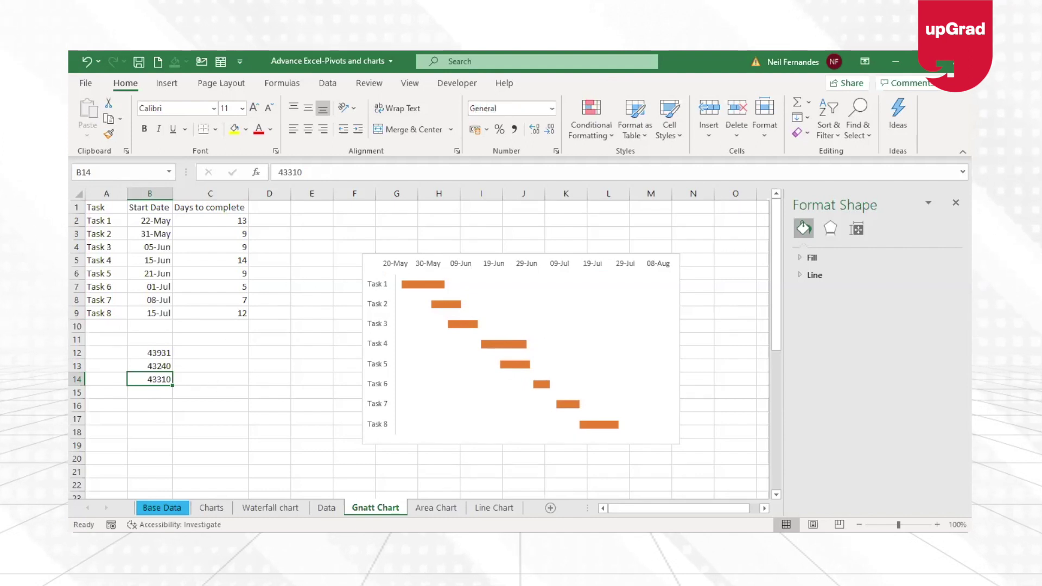
- Set the date axis maximum bound to 43310 so the timeline ends at 29-Jul
click(597, 268)
click(893, 255)
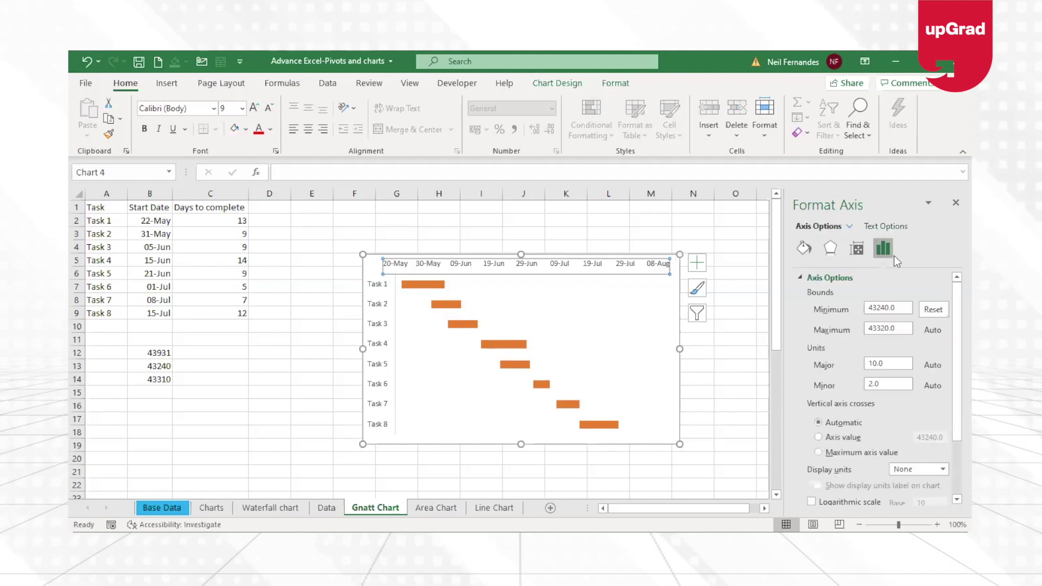
click(887, 328)
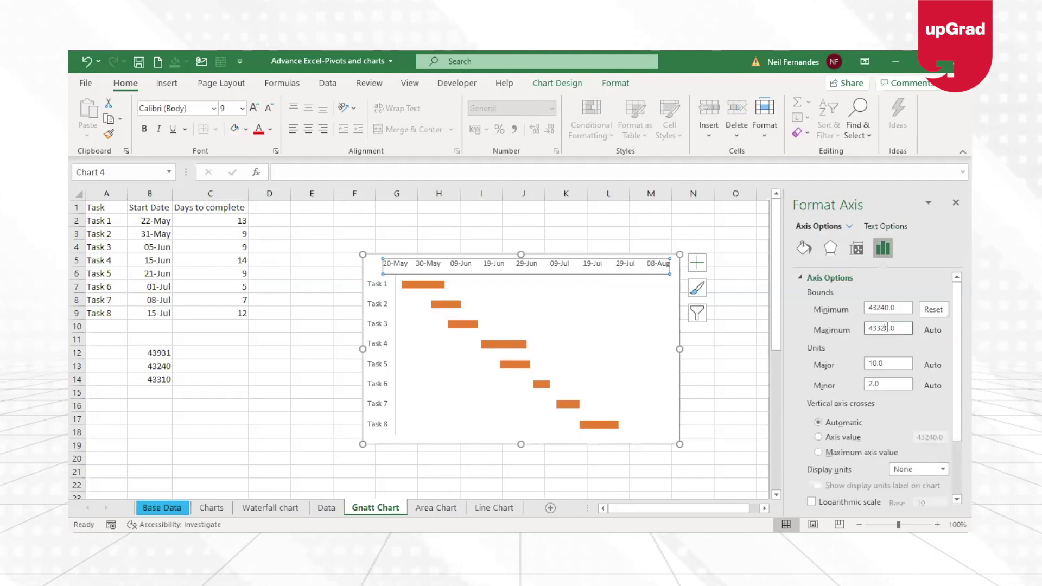
key(BackSpace)
text(1)
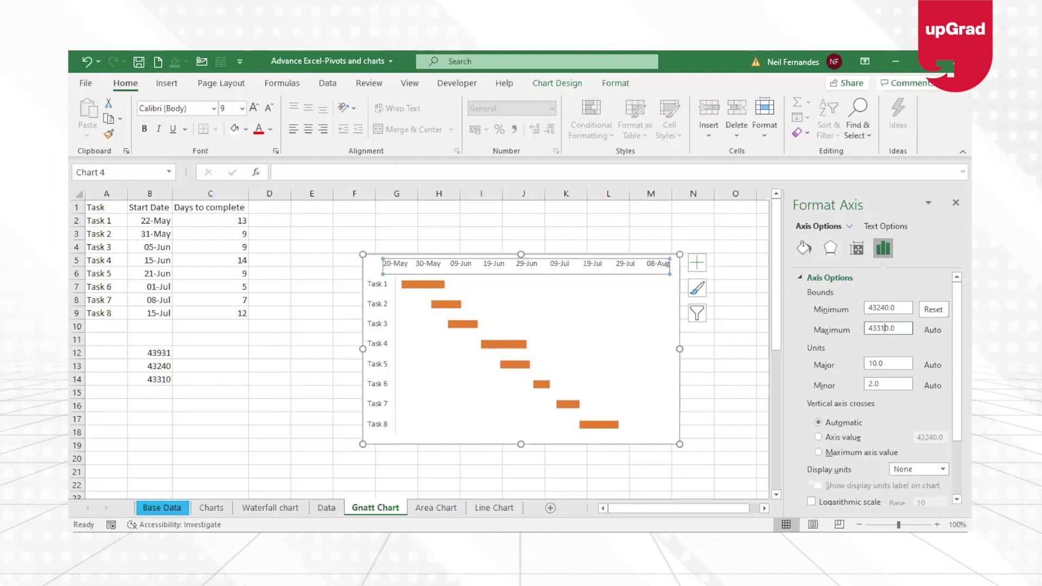
key(Return)
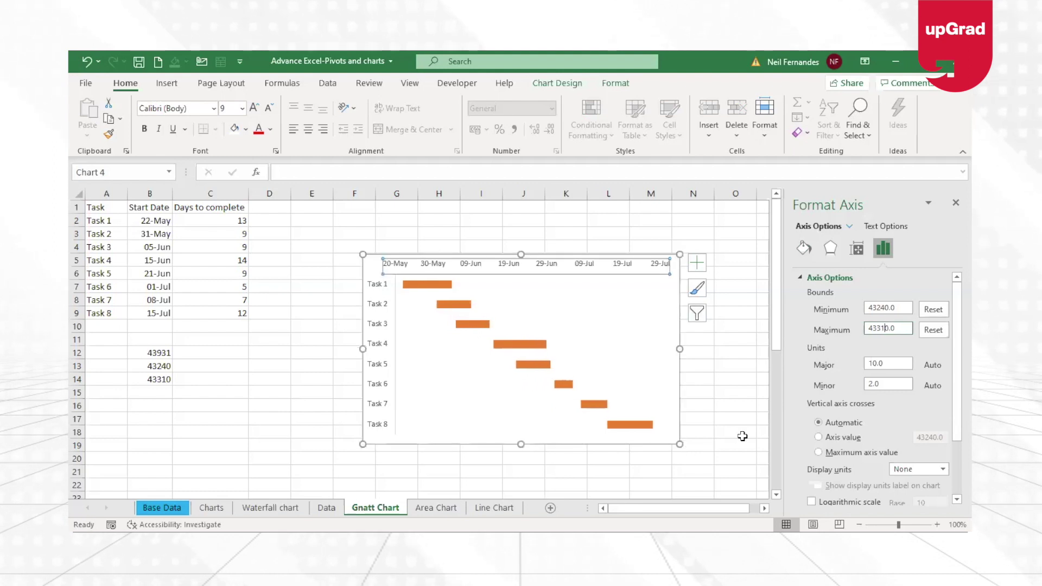
click(740, 437)
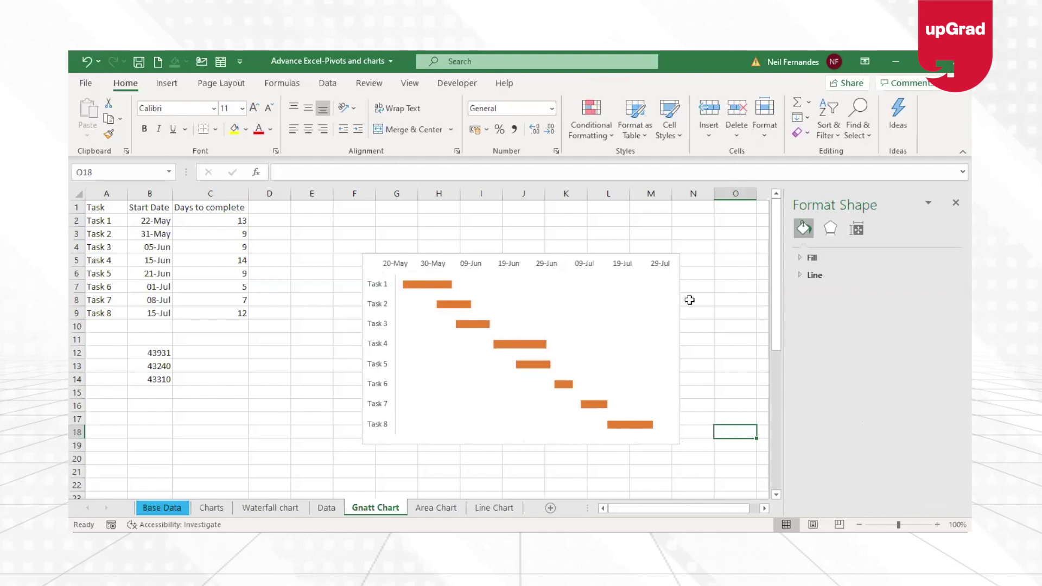
mouse_move(410, 290)
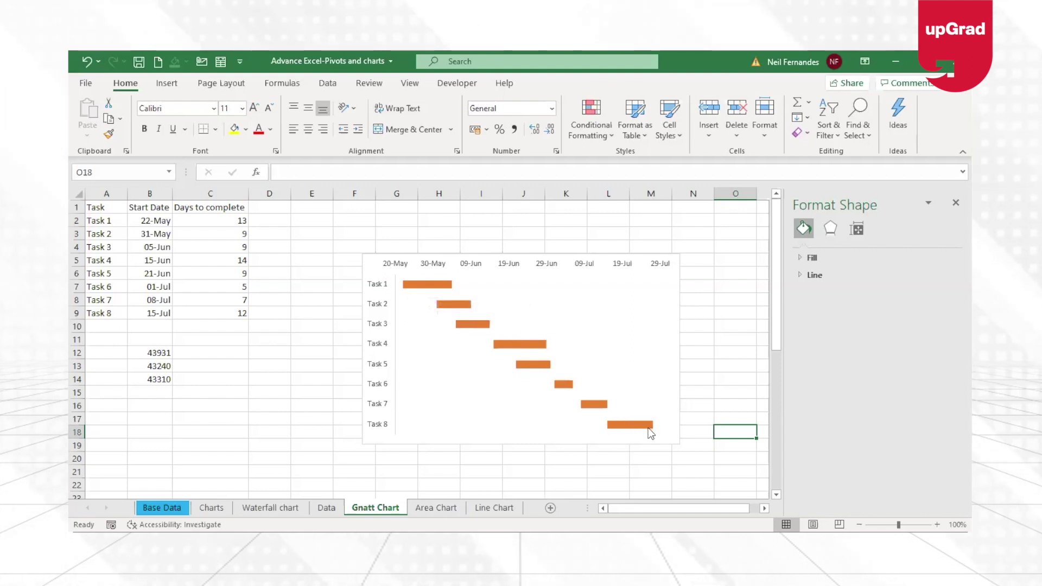
- Add data labels to the Gantt bars and delete the date axis across the top
click(679, 270)
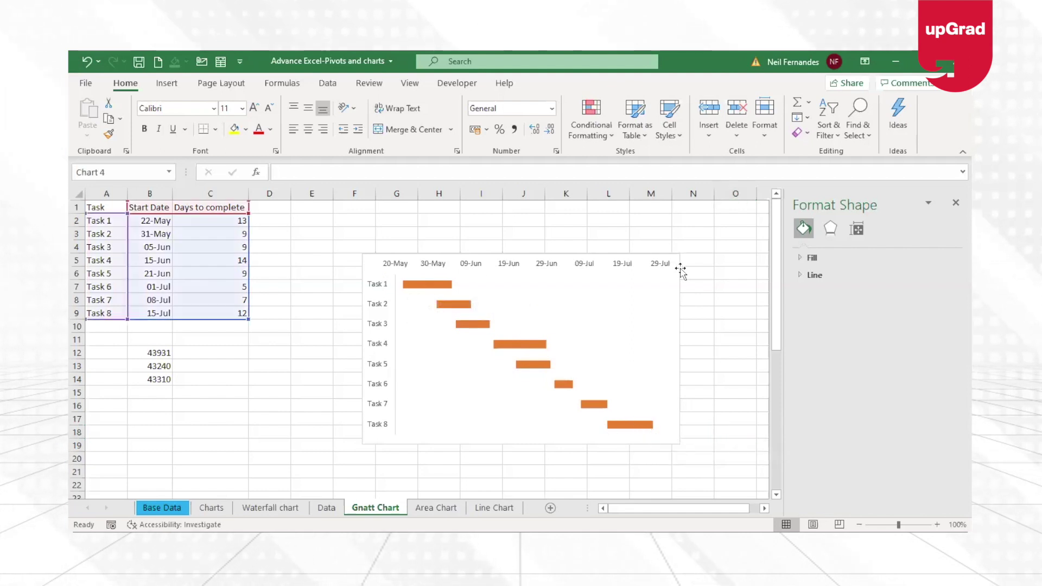
click(697, 263)
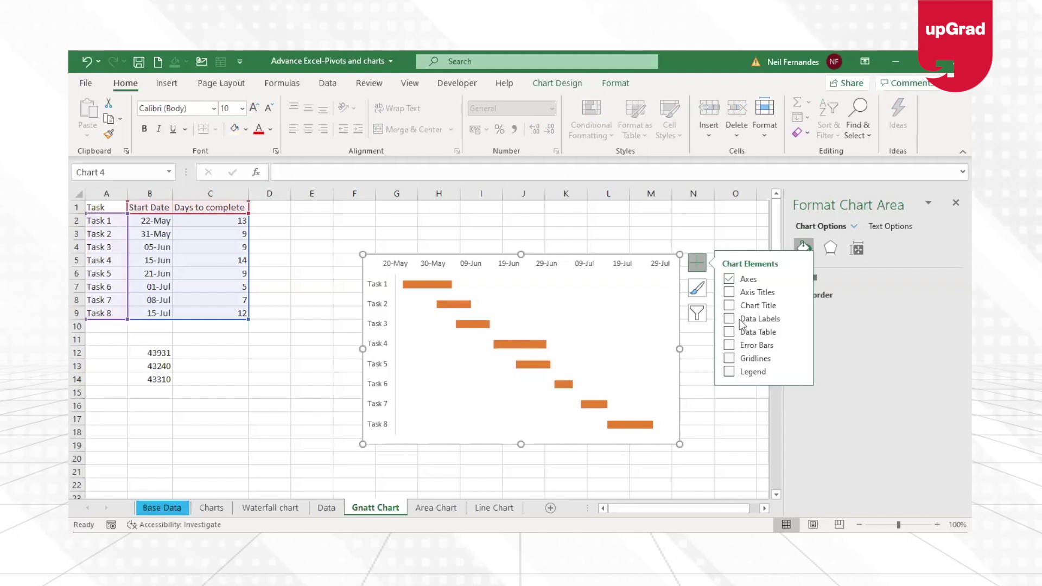
click(729, 319)
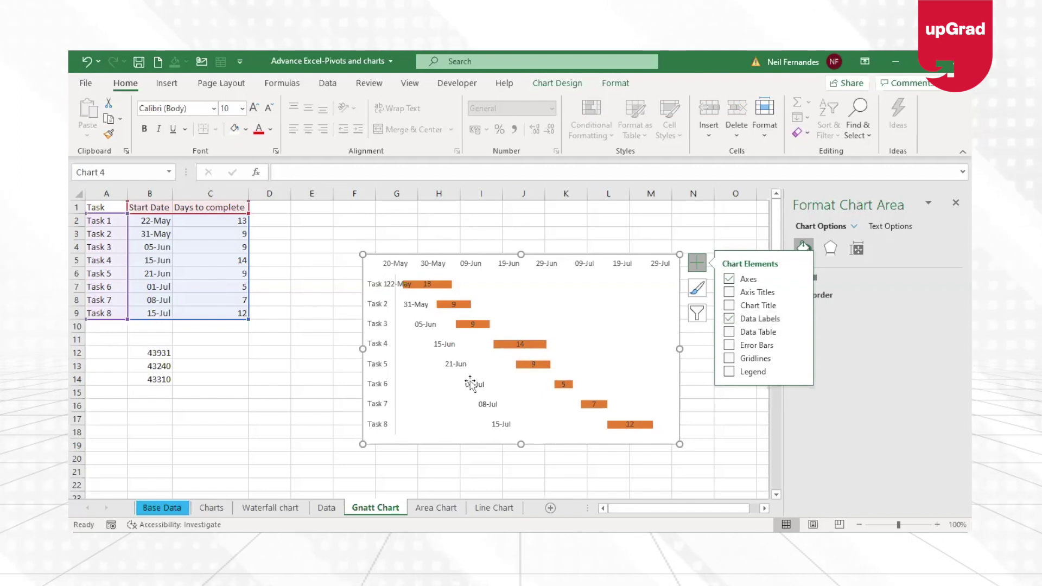
click(438, 265)
key(Delete)
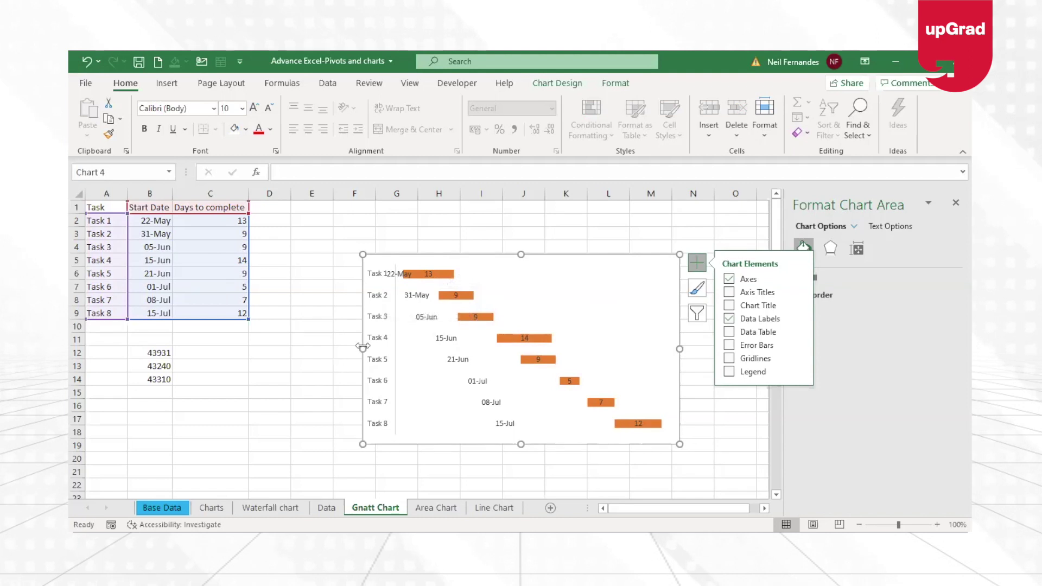
- Extend the Gantt chart's left edge out to column D, then reselect the chart
drag(362, 349, 286, 347)
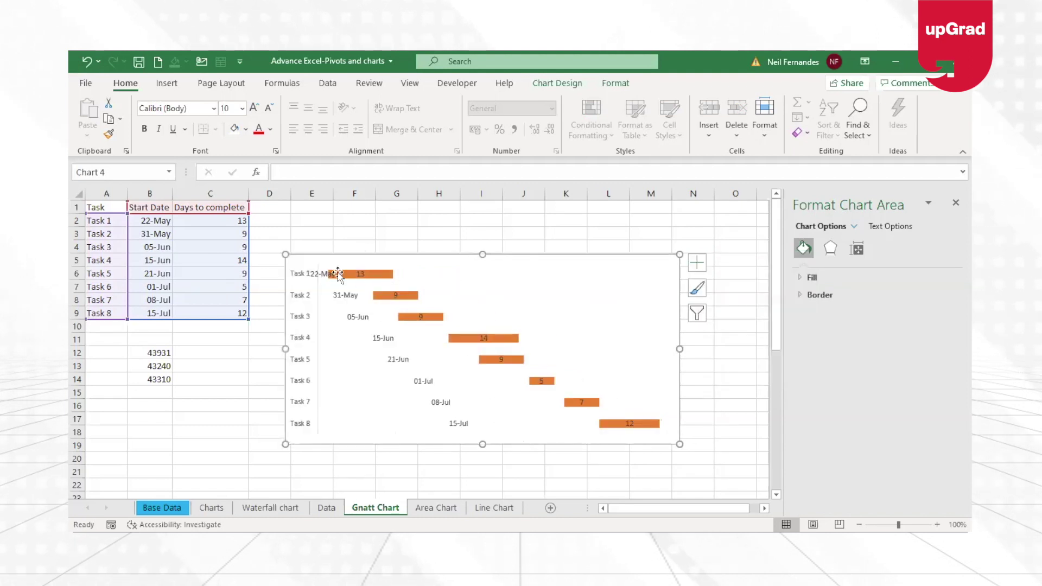
click(326, 276)
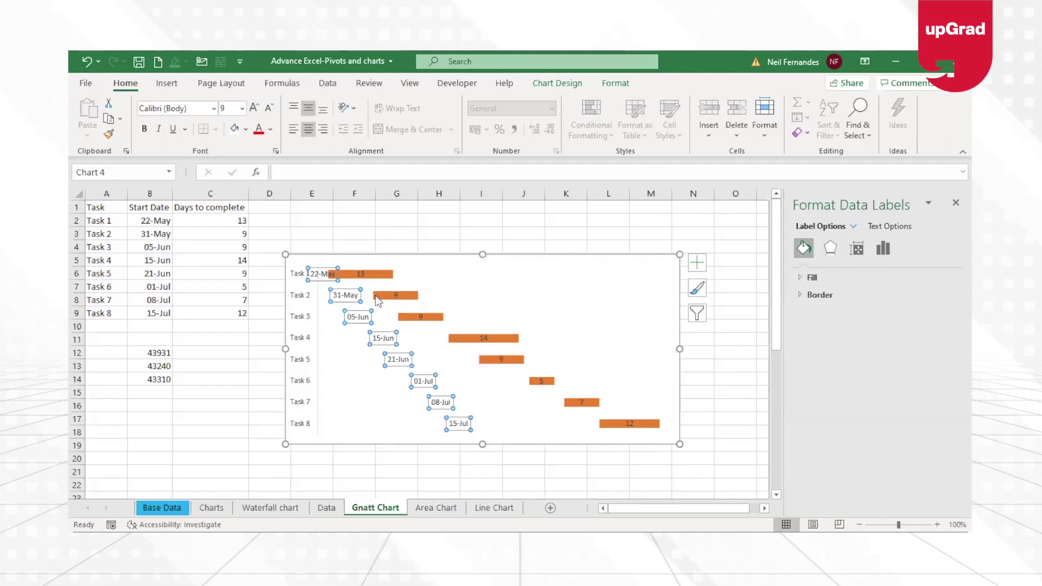
click(694, 419)
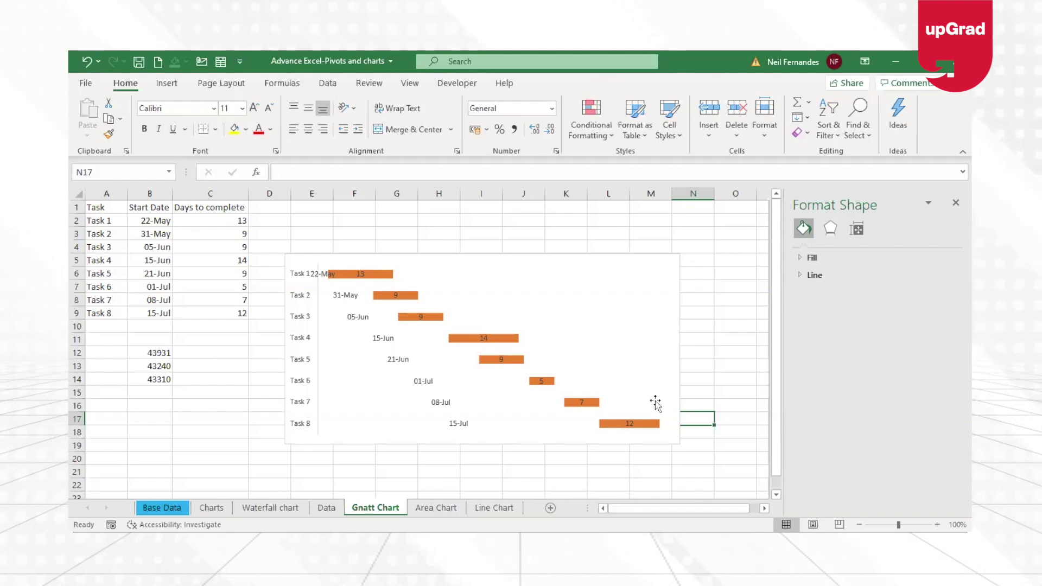
click(513, 263)
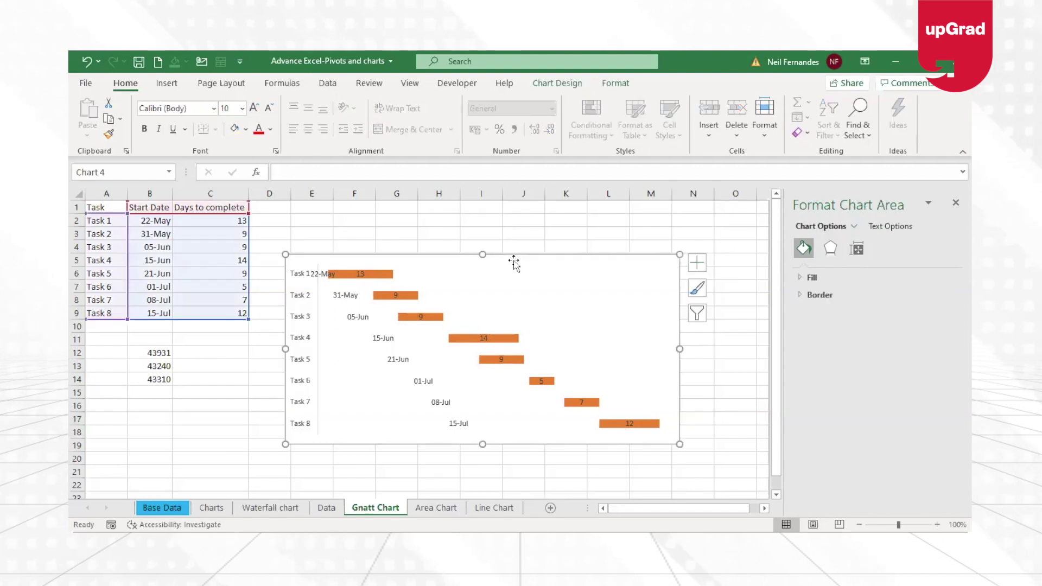